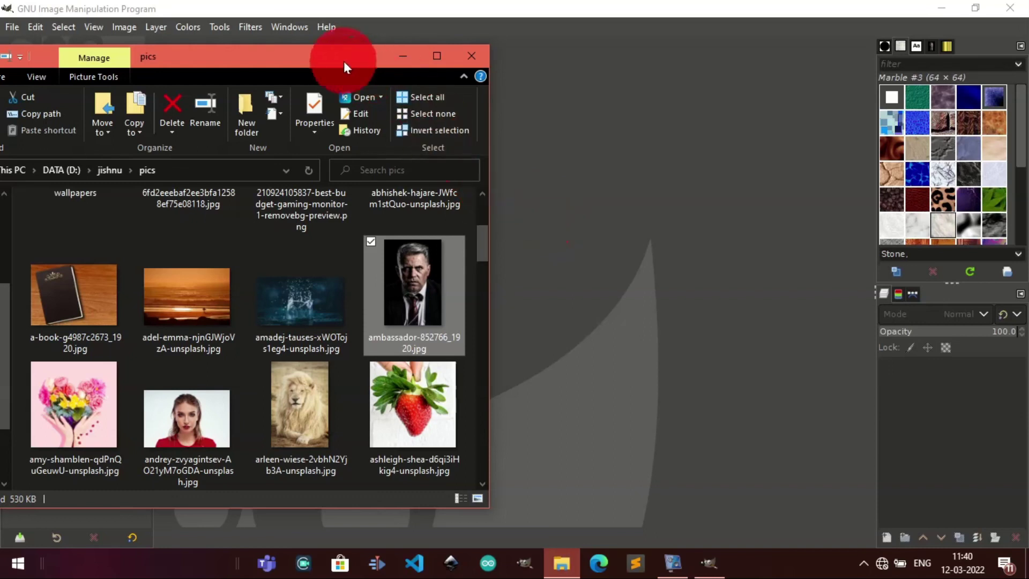
- Inspect the face of ambassador-852766_1920.jpg up close in ImageGlass, then drag the file onto GIMP
double_click(419, 298)
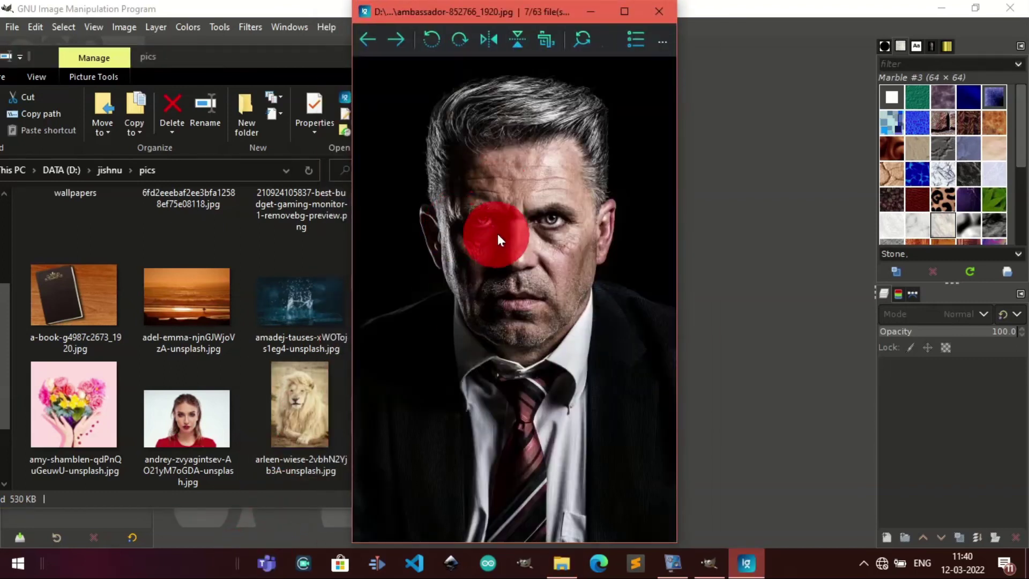
scroll(513, 220, "up", 1)
left_click_drag(502, 220, 500, 281)
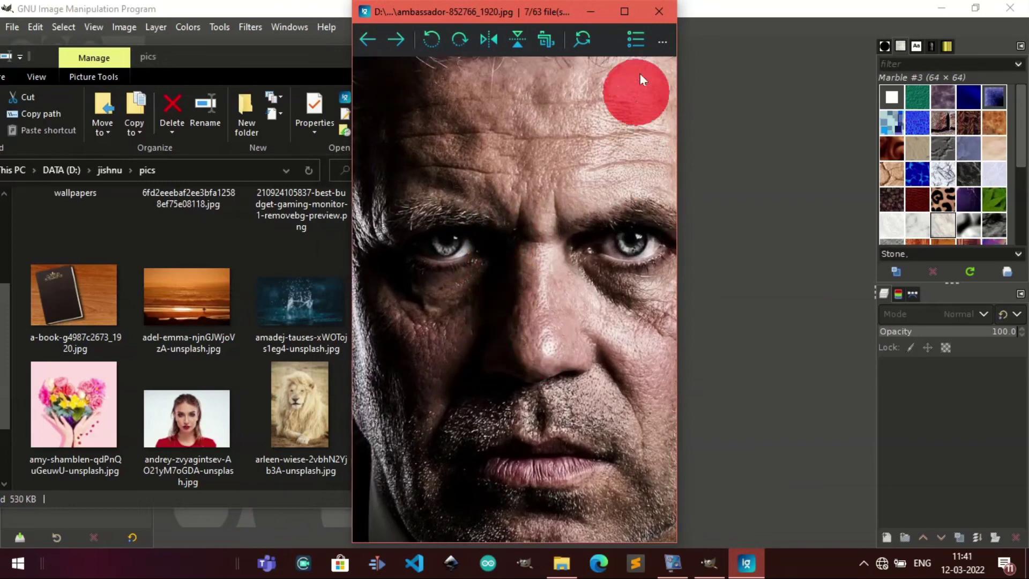
left_click(592, 12)
left_click_drag(418, 294, 564, 313)
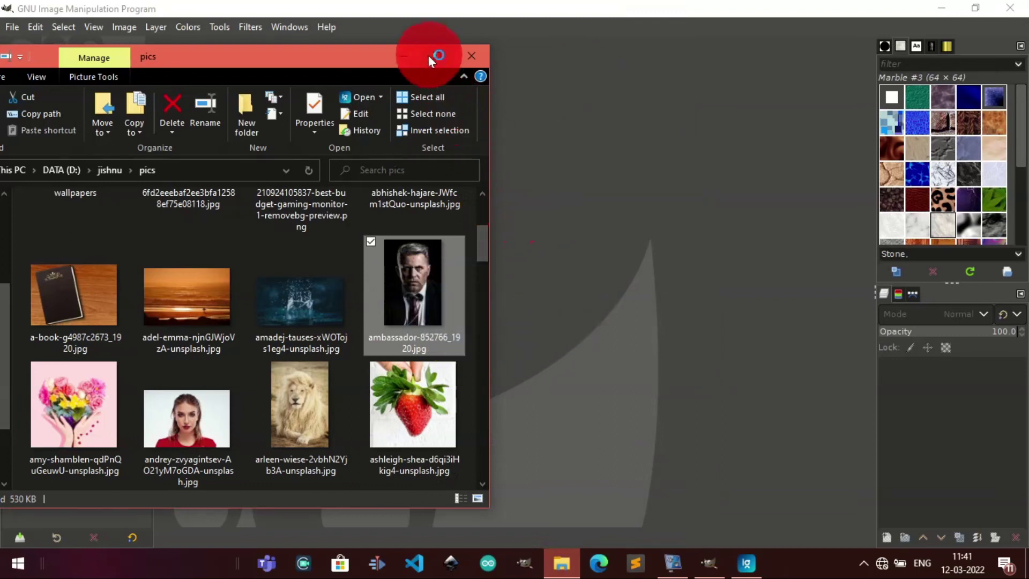
- Bring the opened portrait forward in GIMP and check Help > About for version 2.10.28
left_click(405, 56)
mouse_move(475, 150)
left_mouse_down()
mouse_move(516, 247)
mouse_move(133, 104)
left_mouse_up()
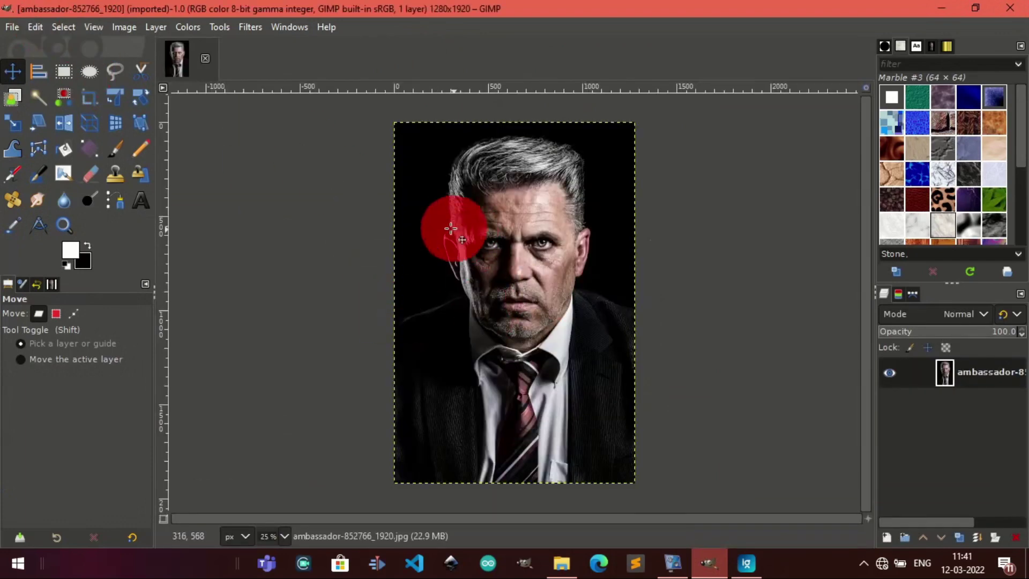
left_click(327, 28)
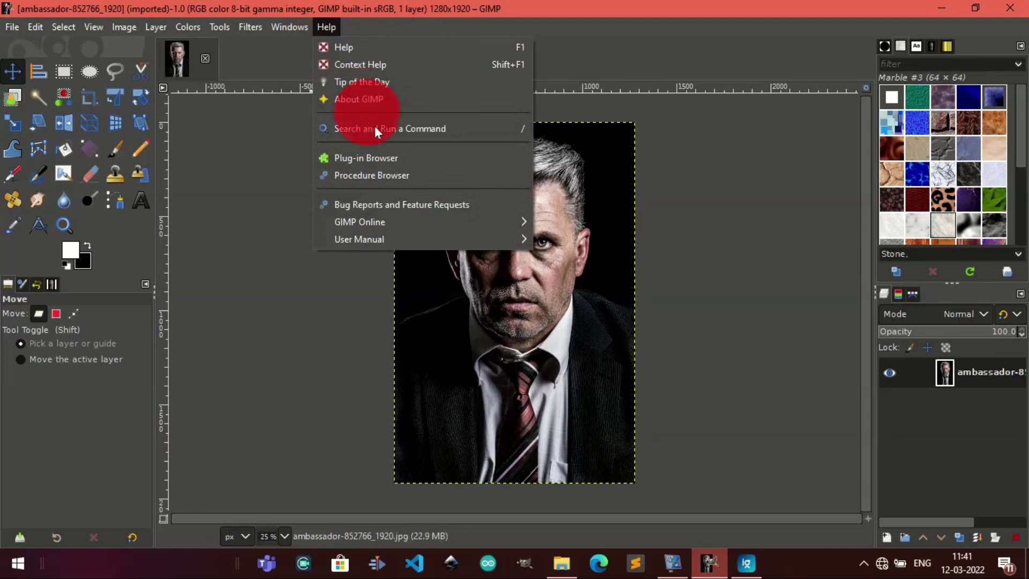
left_click(467, 98)
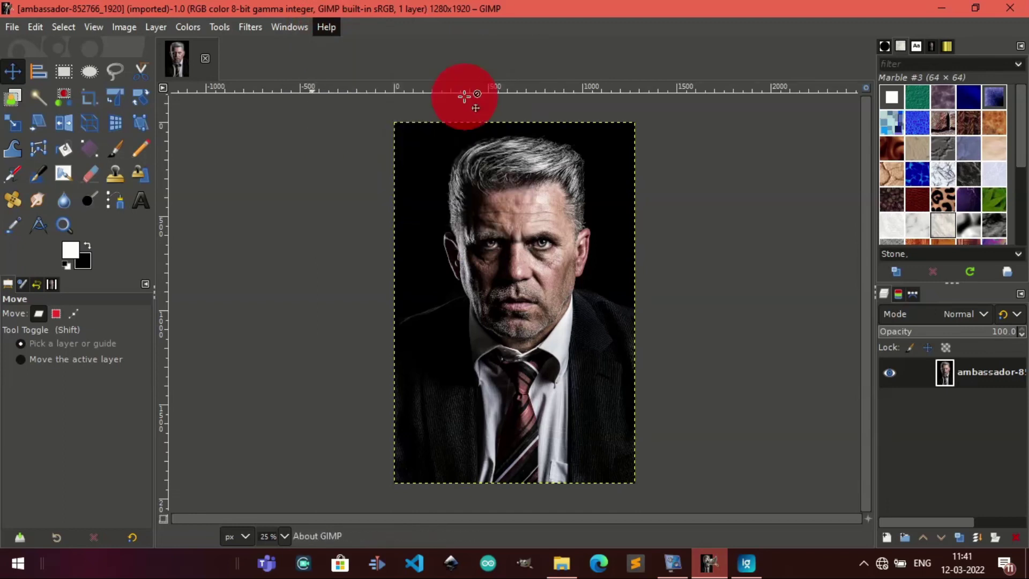
left_click_drag(502, 131, 481, 124)
left_click_drag(485, 245, 579, 246)
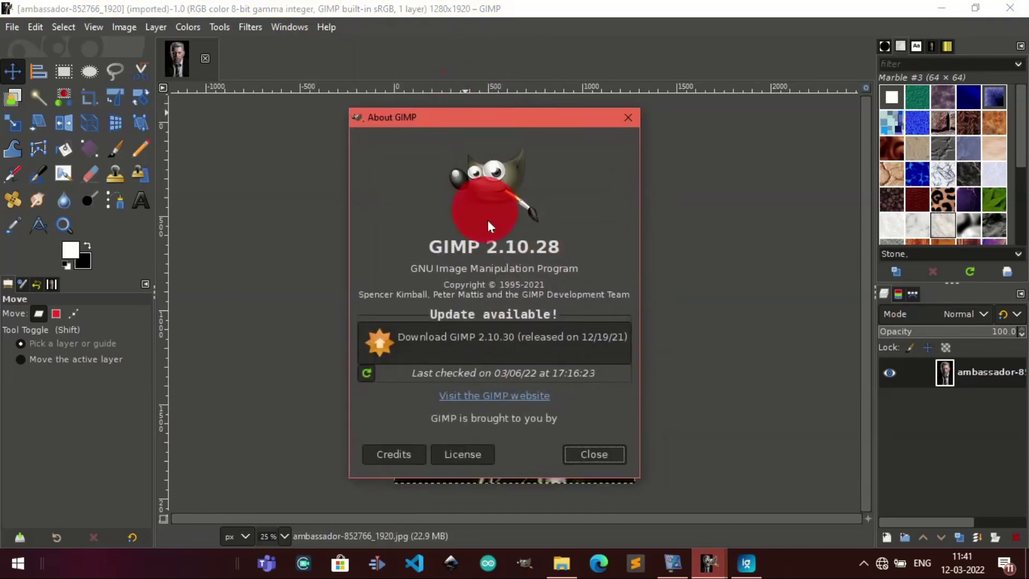
left_click(582, 245)
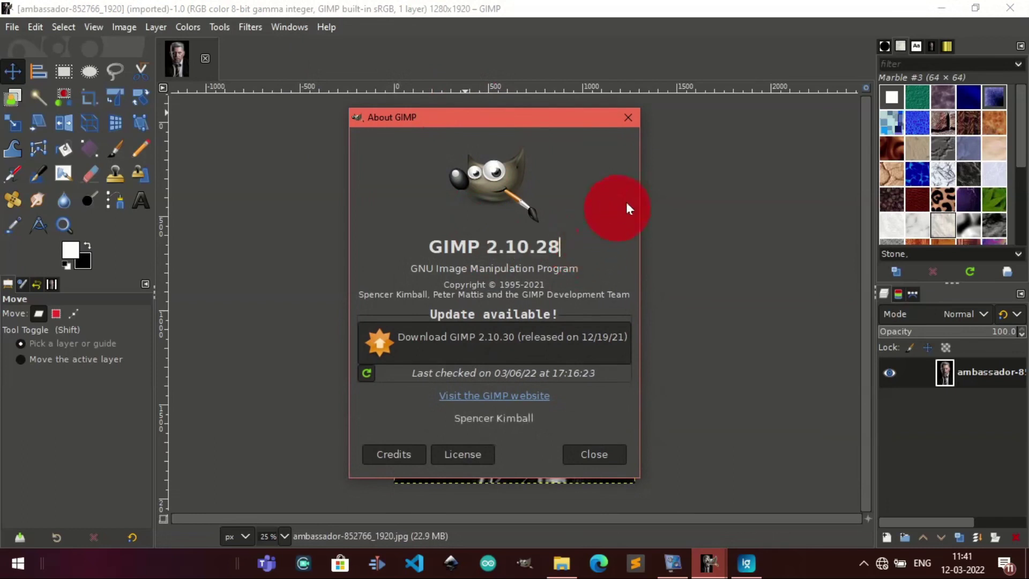
- Close About GIMP, zoom the canvas in on the man's eyes, and select the portrait layer
left_click(628, 118)
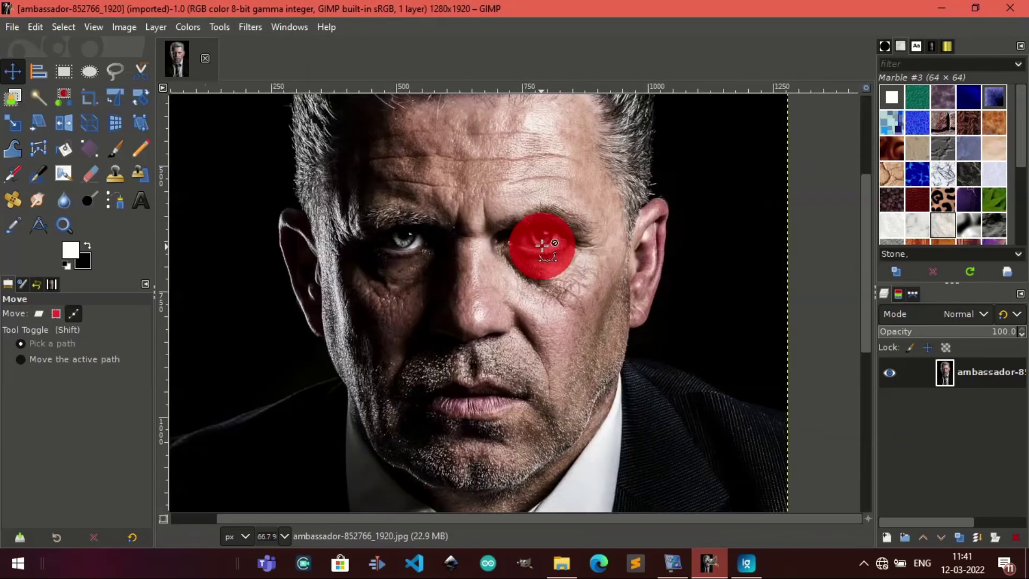
scroll(542, 245, "up", 3)
scroll(561, 243, "up", 1)
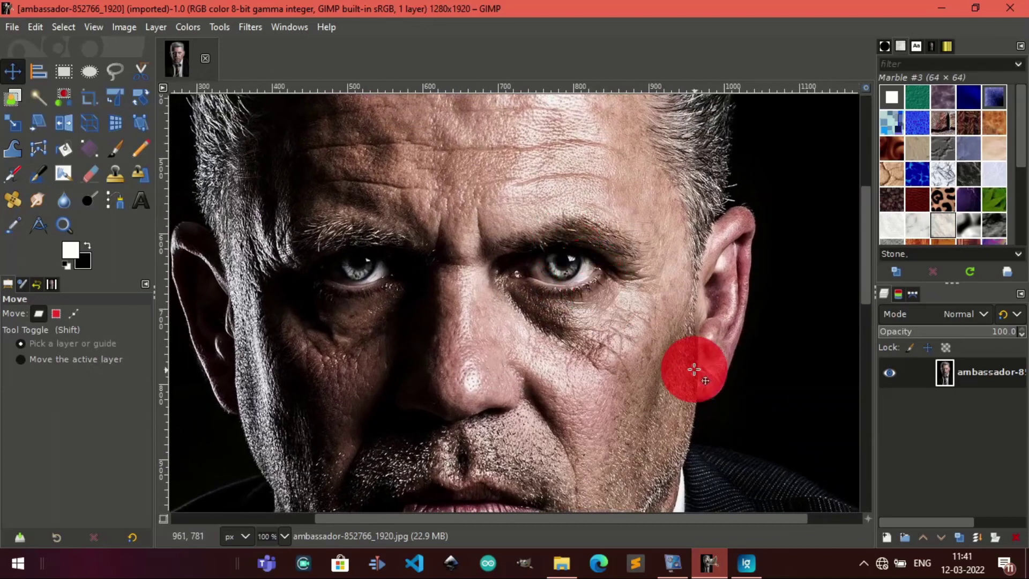
scroll(617, 322, "left", 2)
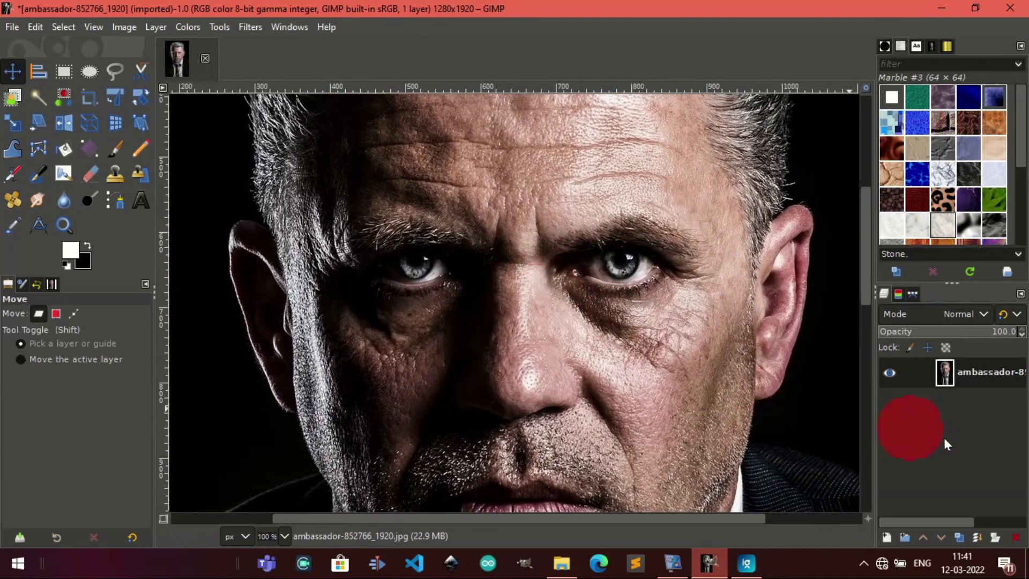
left_click(940, 369)
- Duplicate the portrait layer and give the copy a Black (full transparency) layer mask
left_click(960, 538)
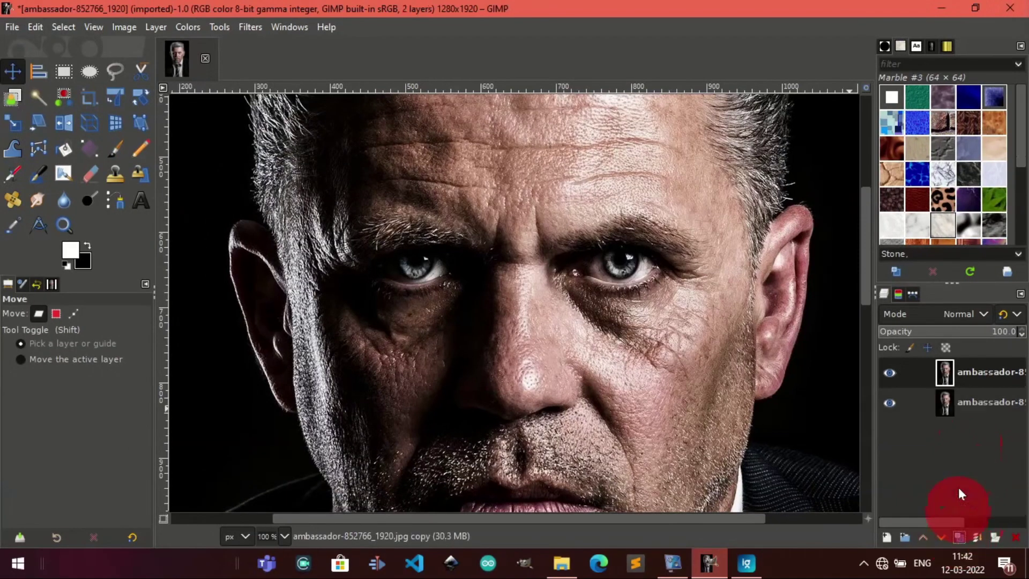
right_click(942, 375)
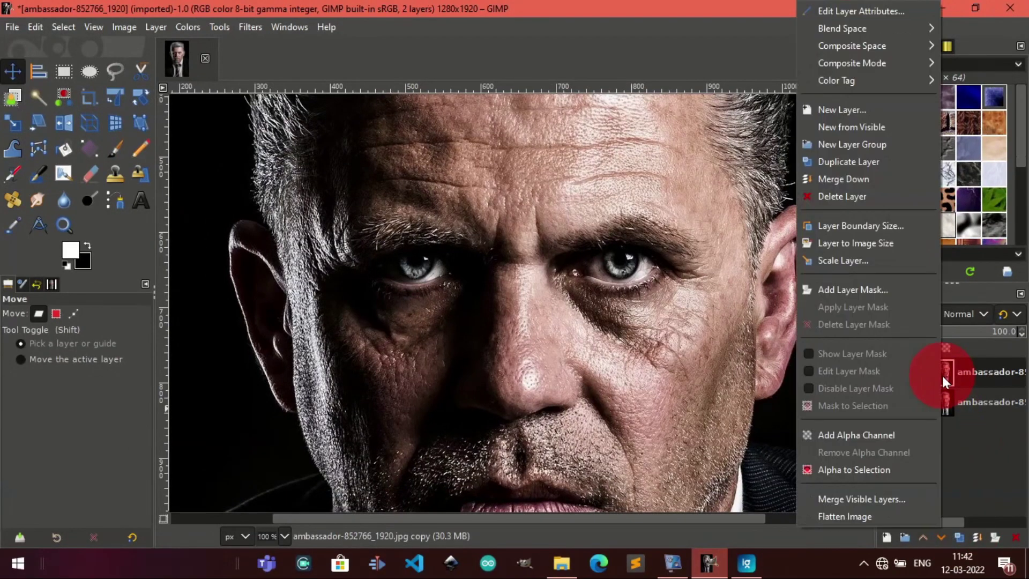
left_click(912, 288)
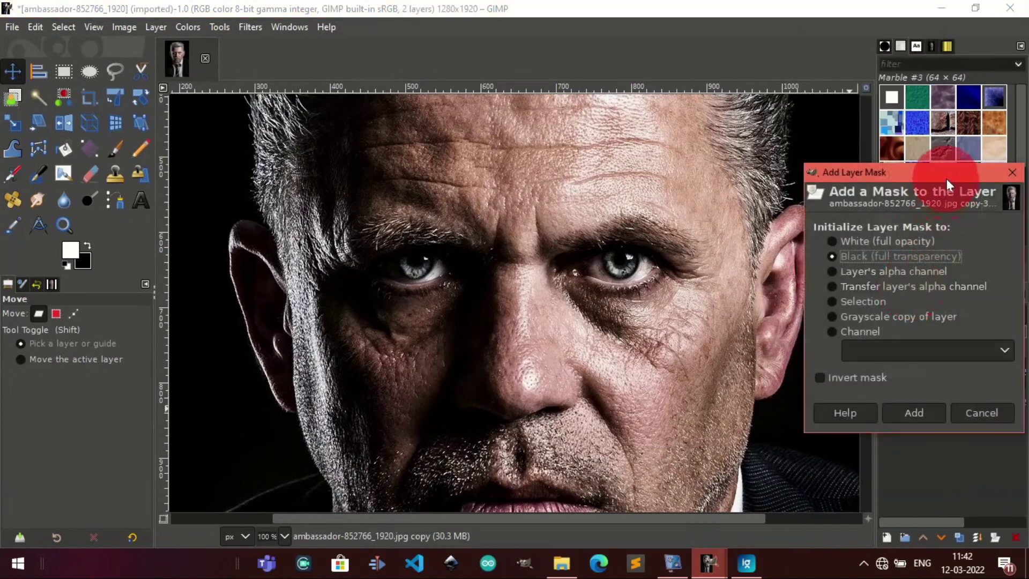
left_click_drag(947, 179, 535, 157)
left_click(532, 242)
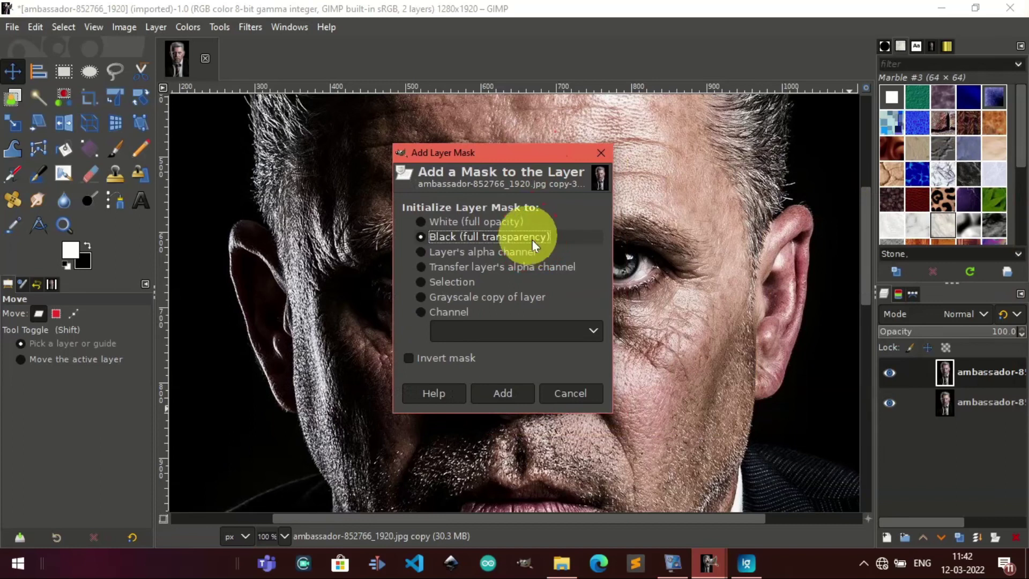
left_click(519, 394)
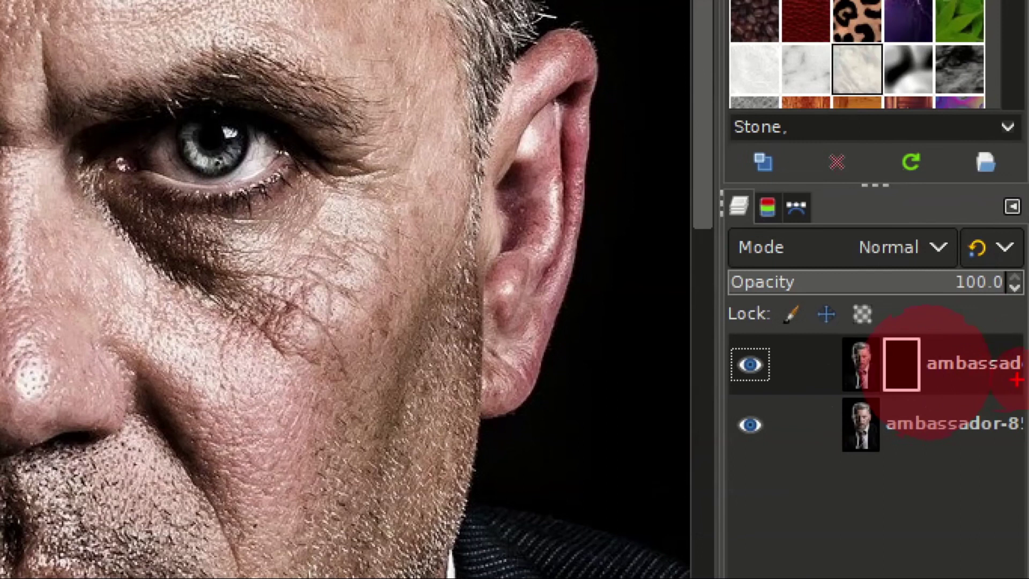
left_click_drag(881, 307, 871, 294)
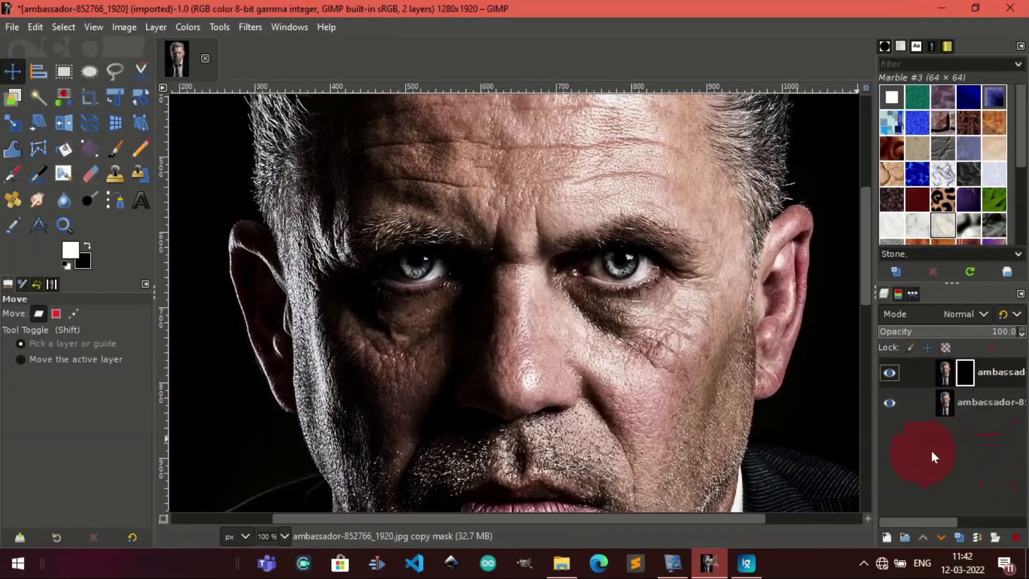
- Make the foreground white (ffffff) over a black background and choose the Paintbrush tool
left_click(566, 280)
left_click(106, 278)
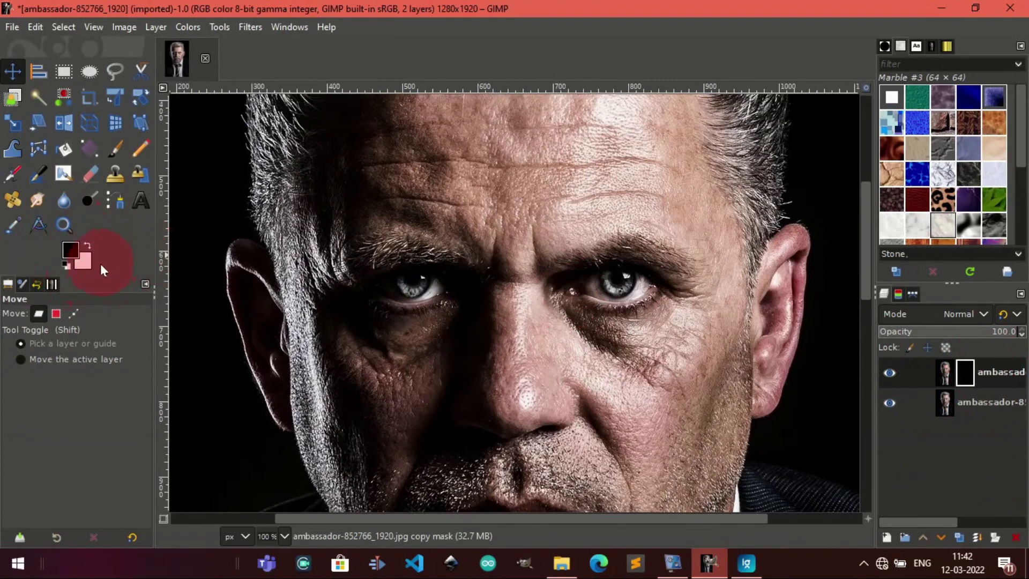
left_click(88, 245)
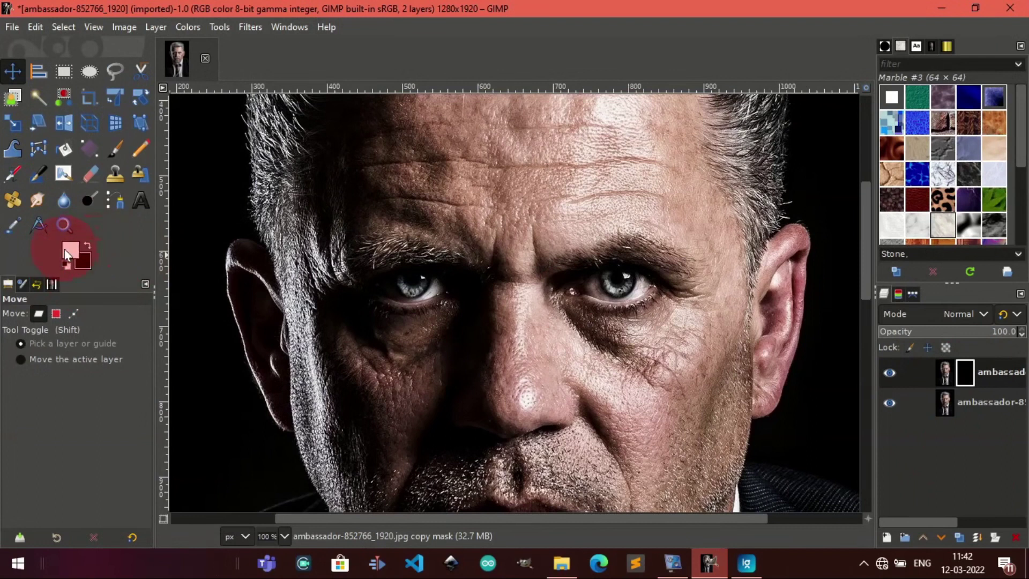
left_click(67, 253)
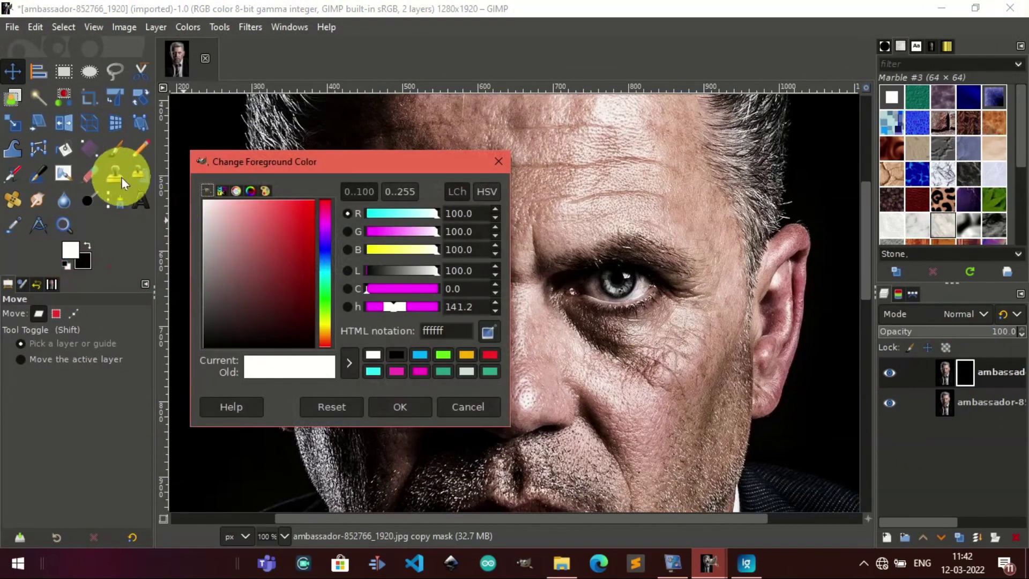
left_click(407, 407)
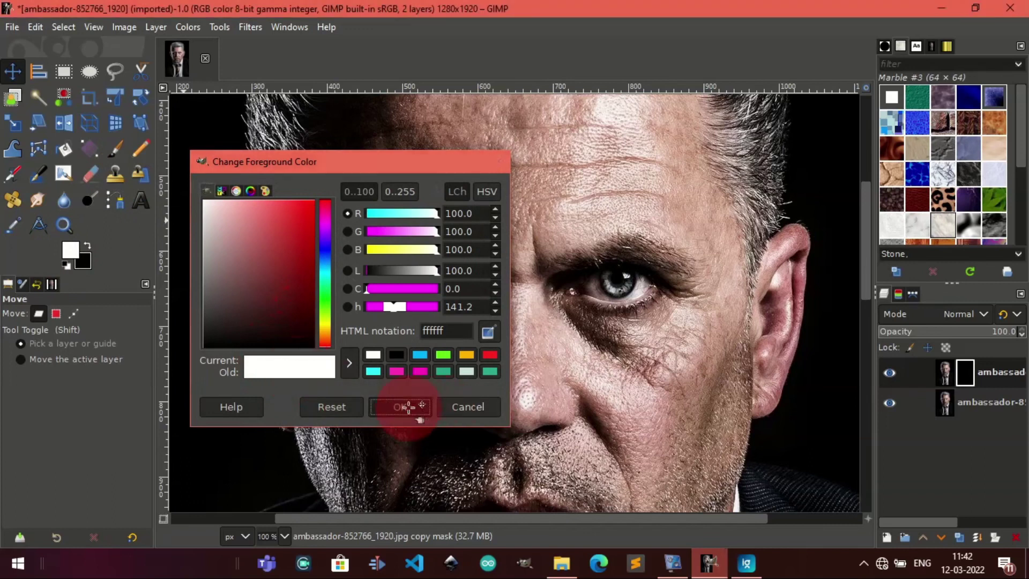
left_click(75, 264)
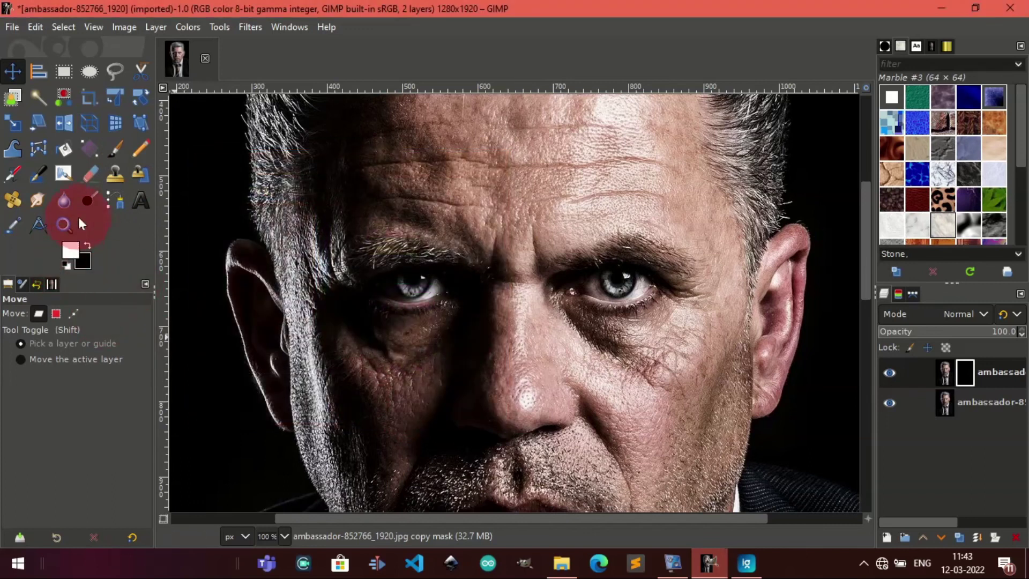
left_click(109, 155)
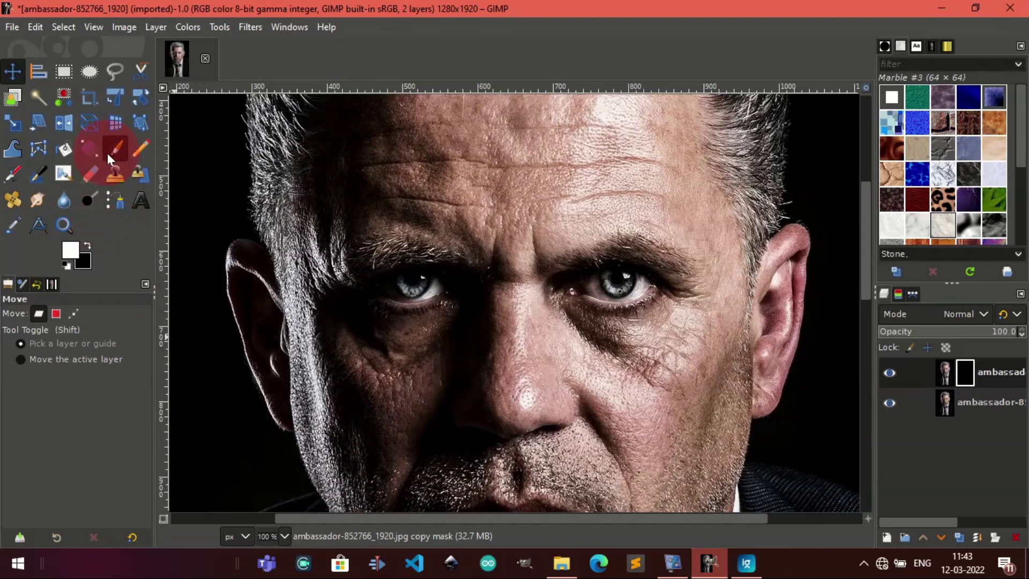
- Set the brush to 2. Hardness 100 at size 14 and paint white over the iris on the mask
left_click(97, 246)
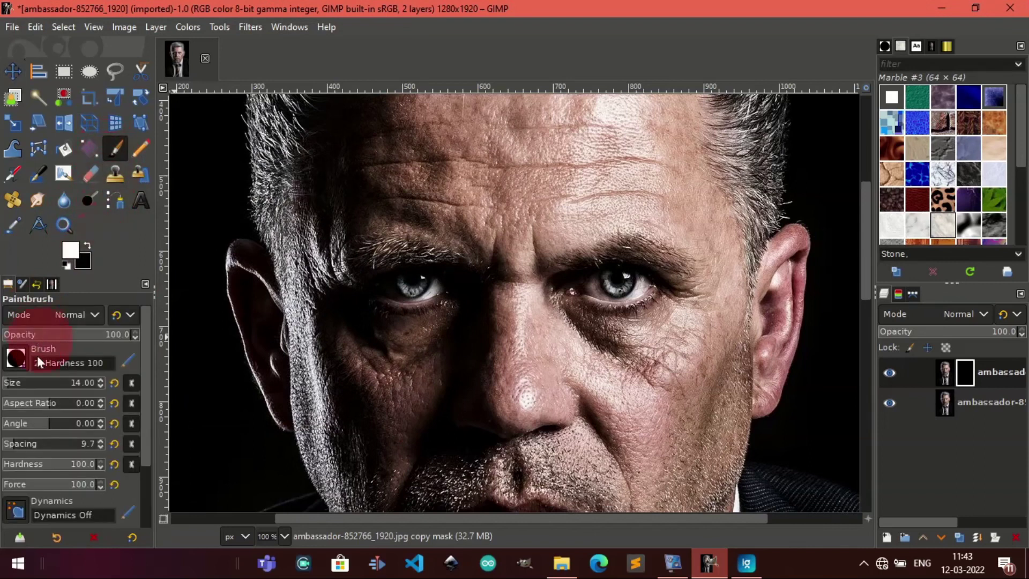
left_click_drag(264, 344, 659, 268)
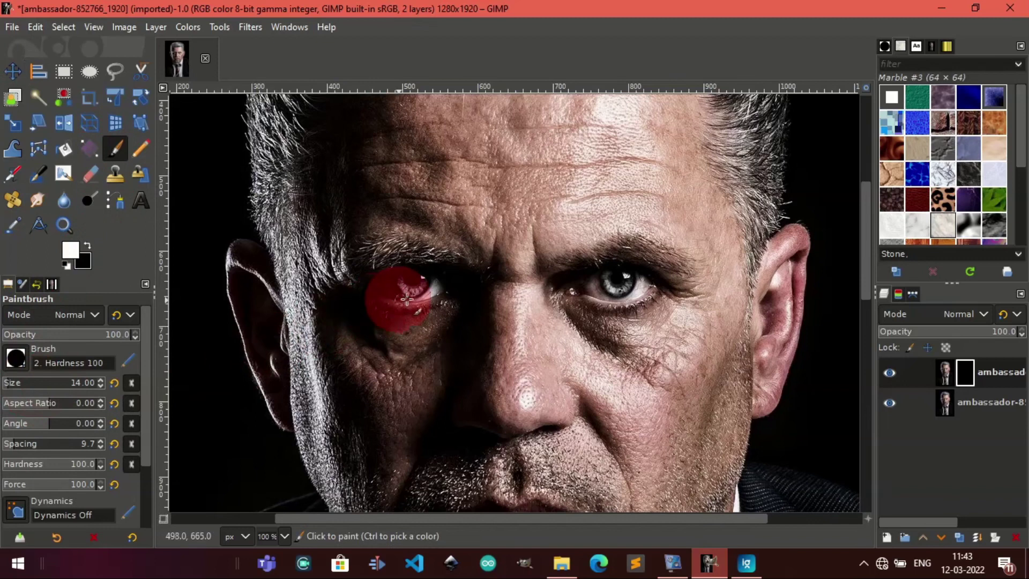
scroll(623, 270, "up", 4, "ctrl")
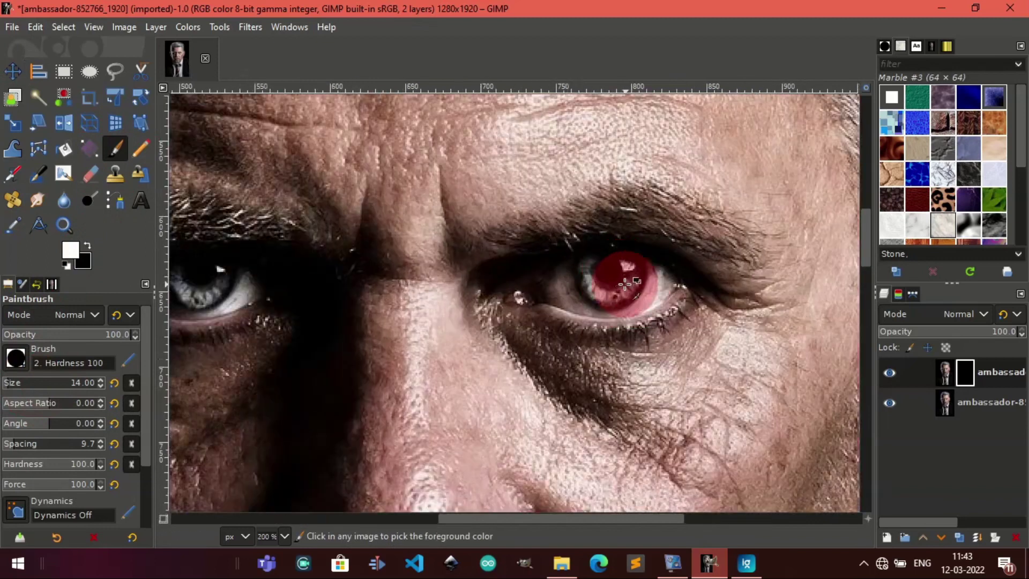
left_click_drag(624, 271, 532, 300)
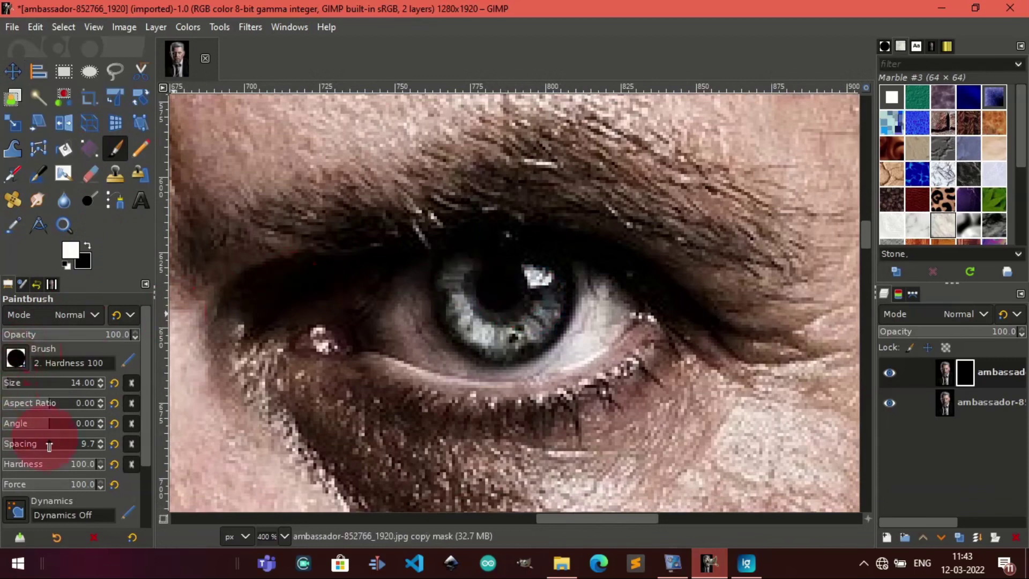
left_click(34, 468)
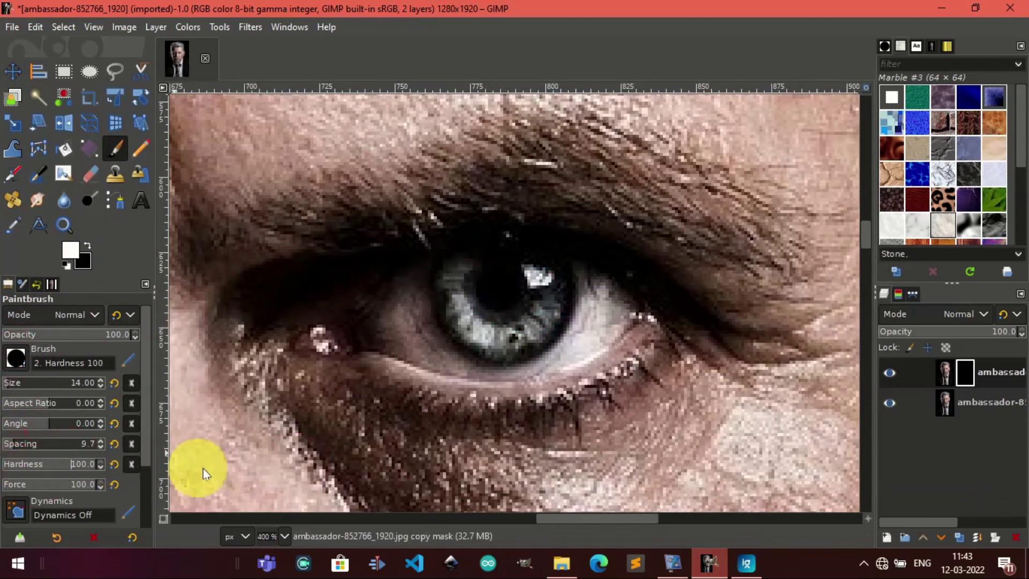
left_click(65, 489)
left_click(522, 336)
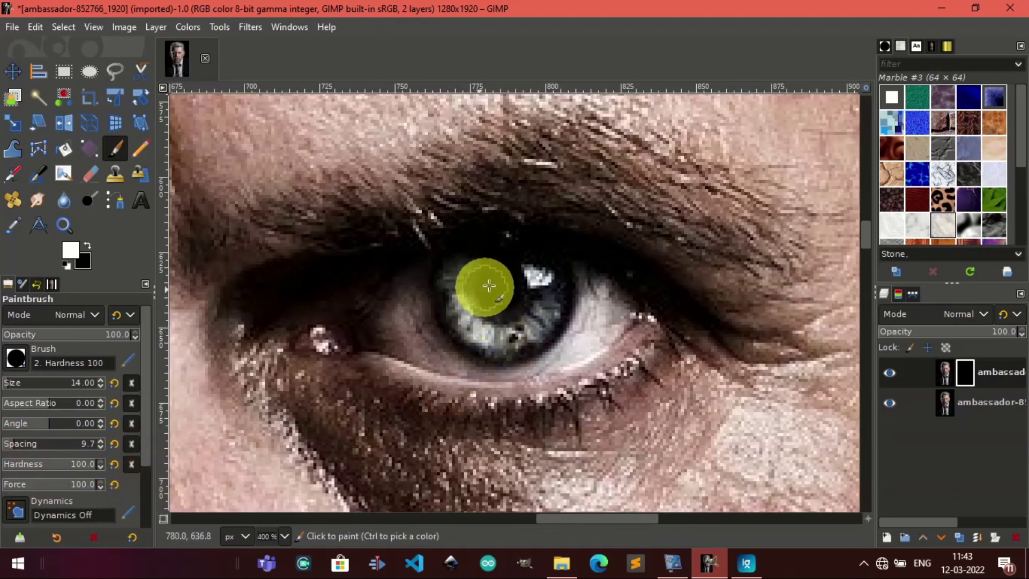
left_click(491, 327)
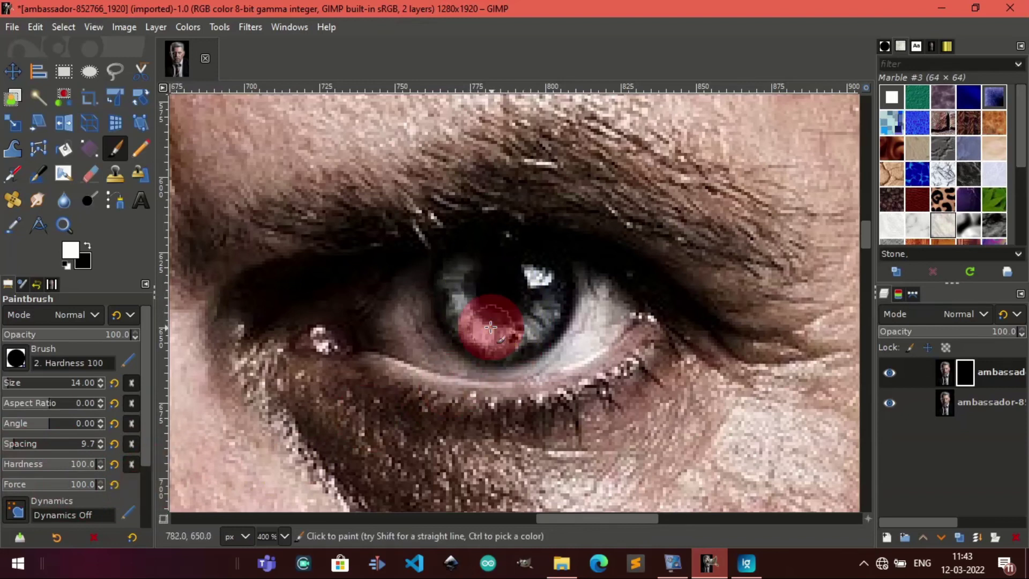
left_click_drag(491, 327, 529, 299)
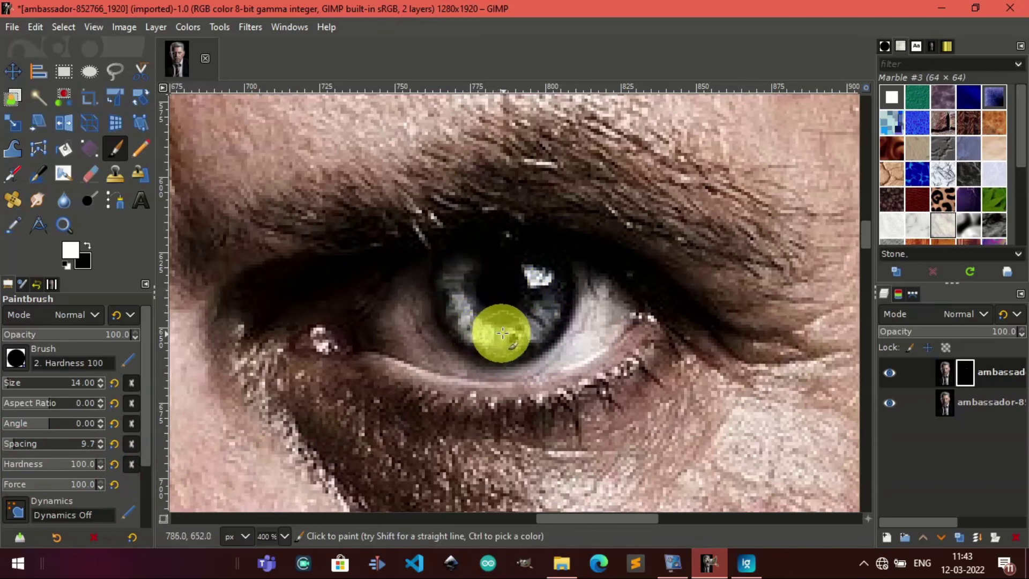
- Paint more of the iris into the mask, hiding the face layer to check coverage
left_click(549, 296)
left_click_drag(550, 296, 895, 457)
left_click(891, 407)
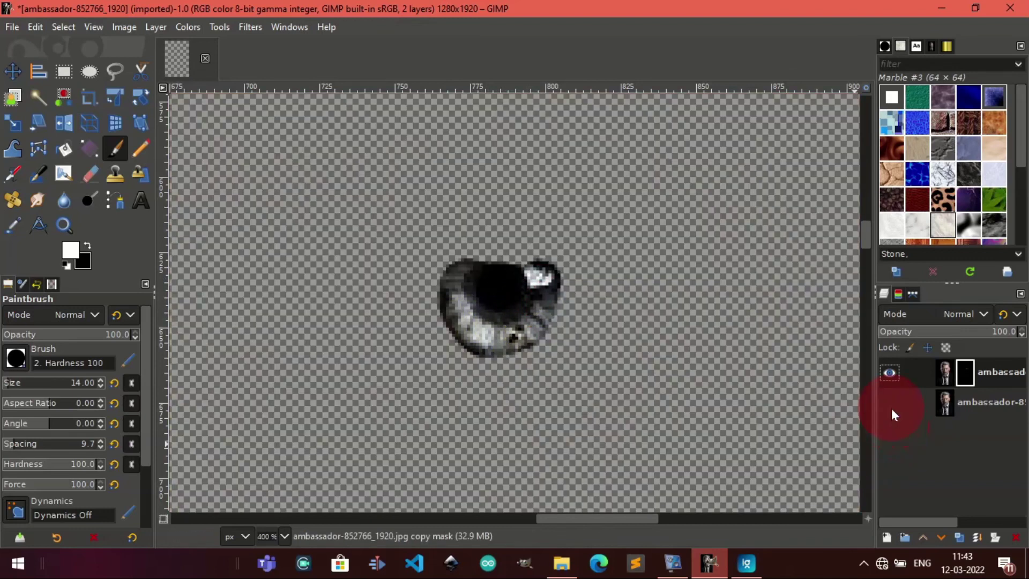
left_click(890, 403)
left_click(529, 322)
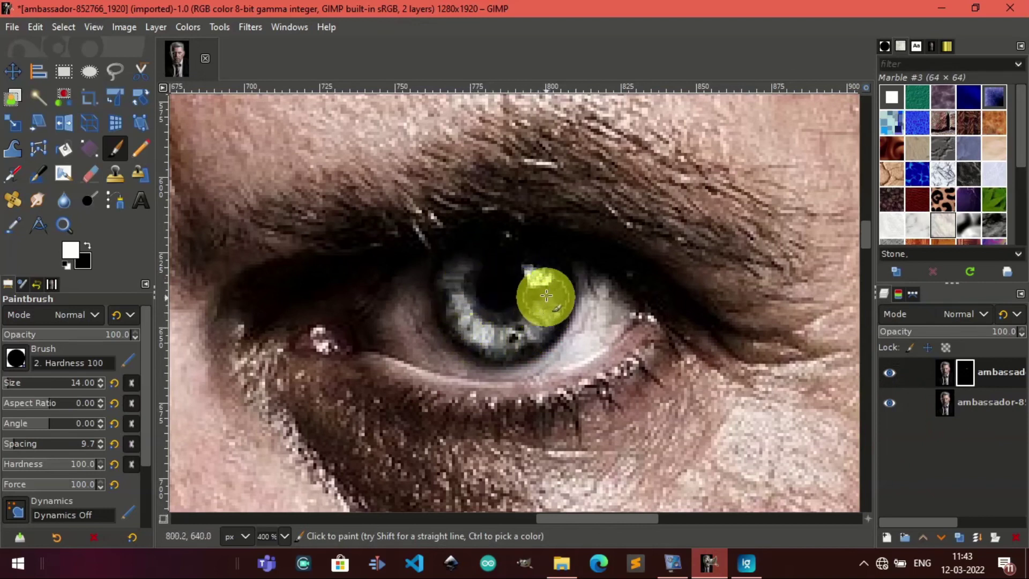
left_click_drag(788, 395, 893, 410)
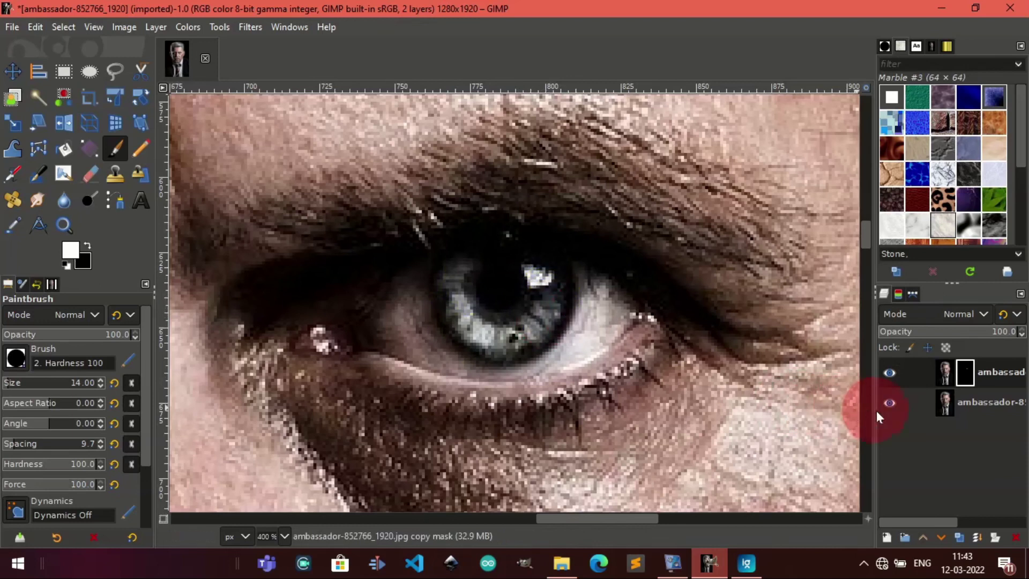
left_click(891, 405)
left_click(890, 402)
mouse_move(552, 370)
left_mouse_down()
mouse_move(494, 339)
mouse_move(527, 339)
left_mouse_up()
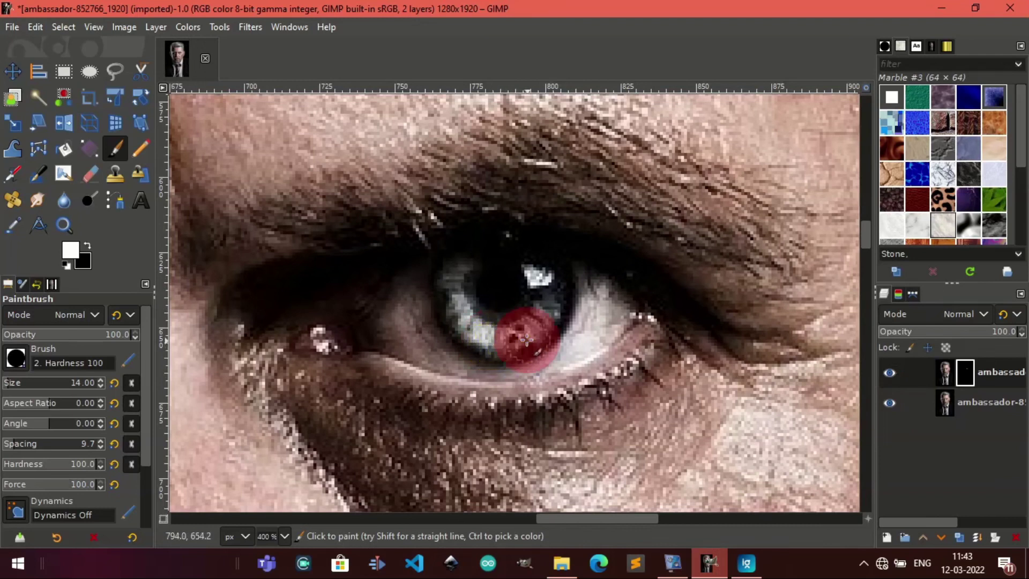
- Open and close the Windows hidden tray icons popup, returning focus to GIMP
left_click(864, 563)
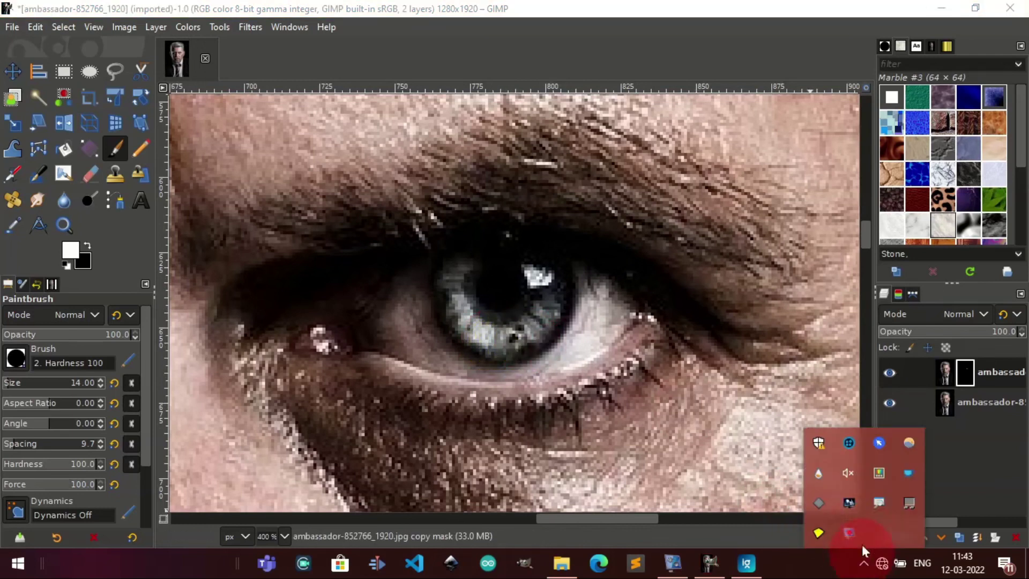
left_click(864, 563)
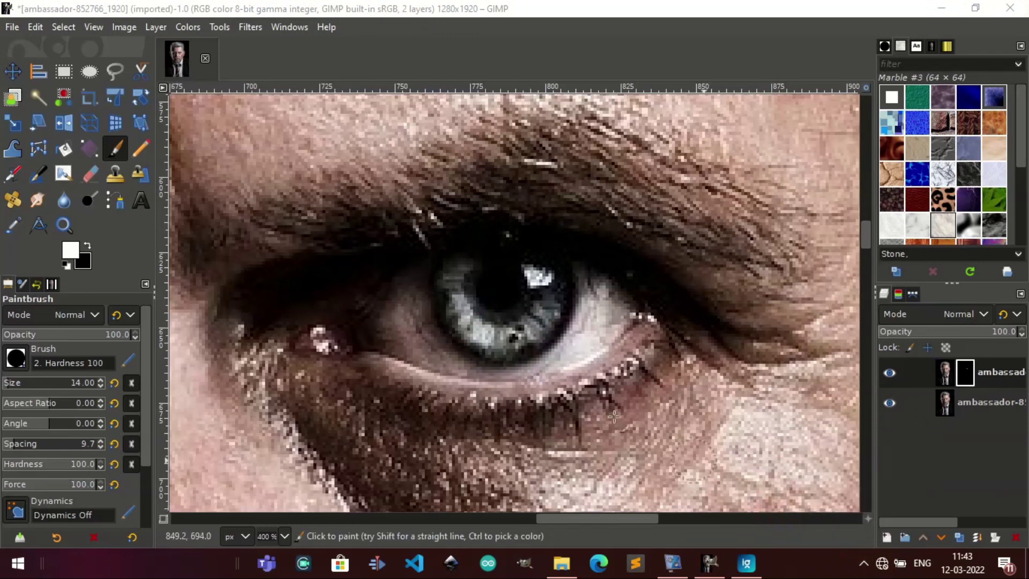
left_click(509, 314)
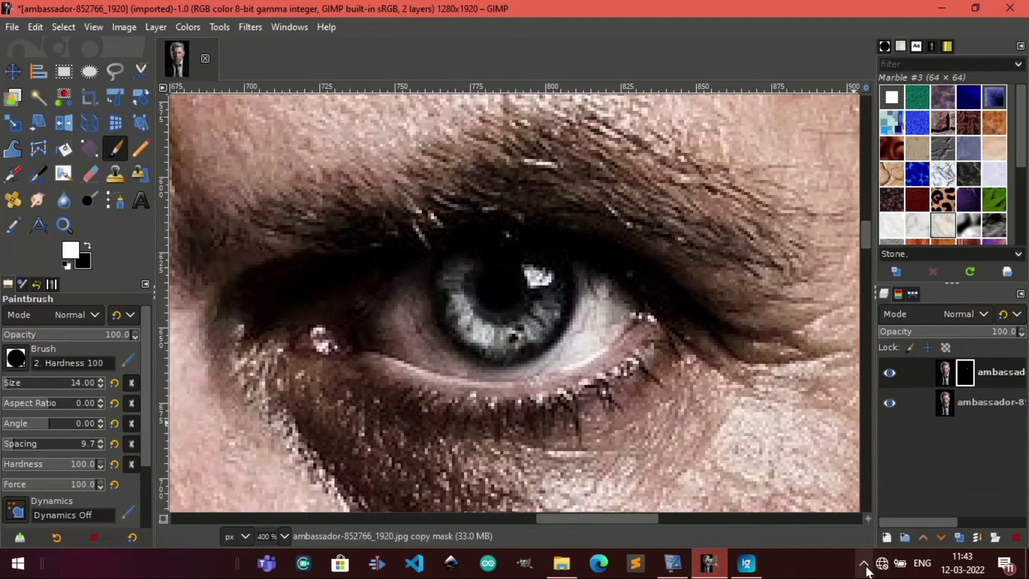
left_click(863, 563)
left_click(869, 564)
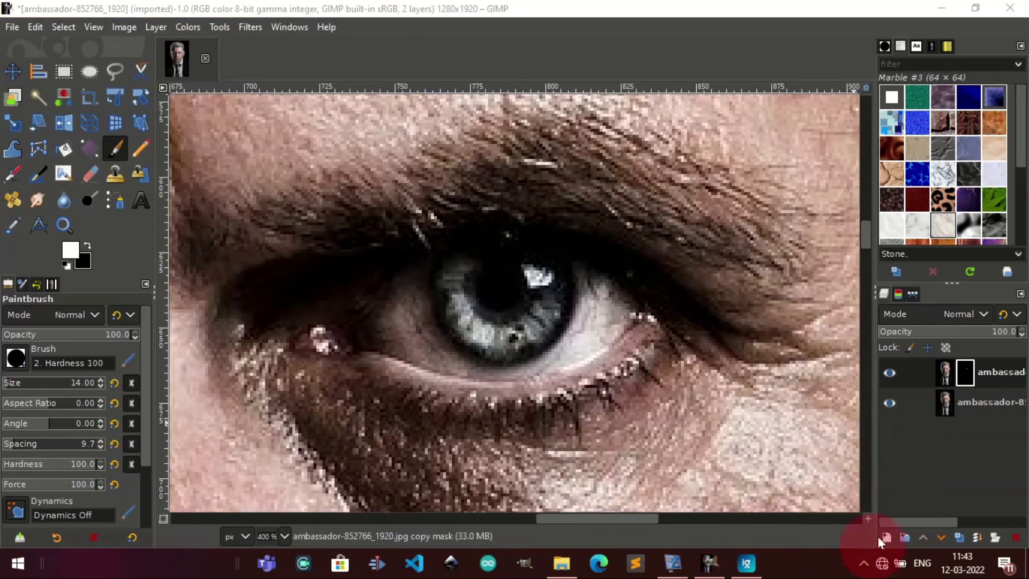
- Paint the remaining iris into the mask, checking by toggling the face layer and leaving it visible
left_click(887, 400)
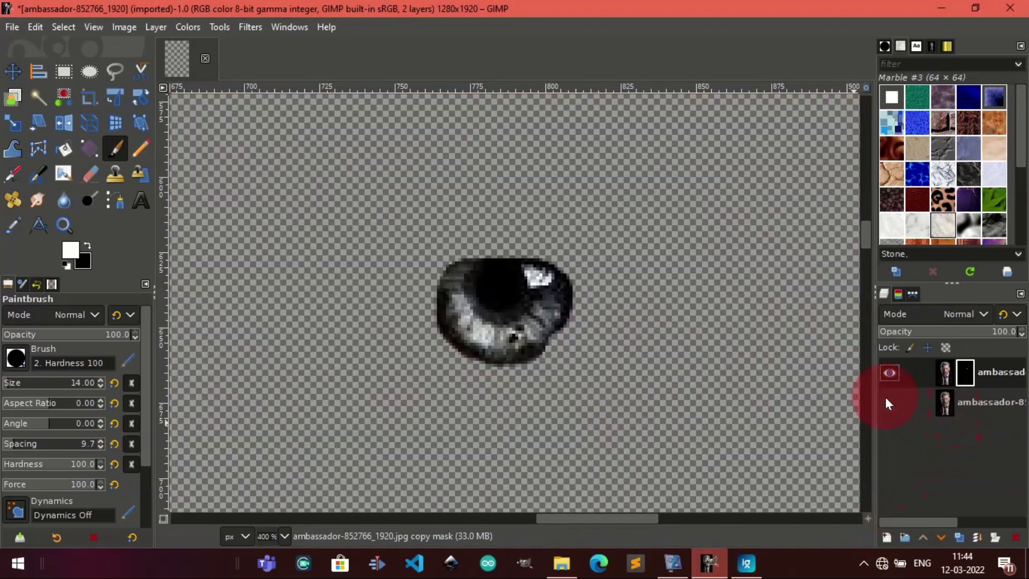
left_click(888, 402)
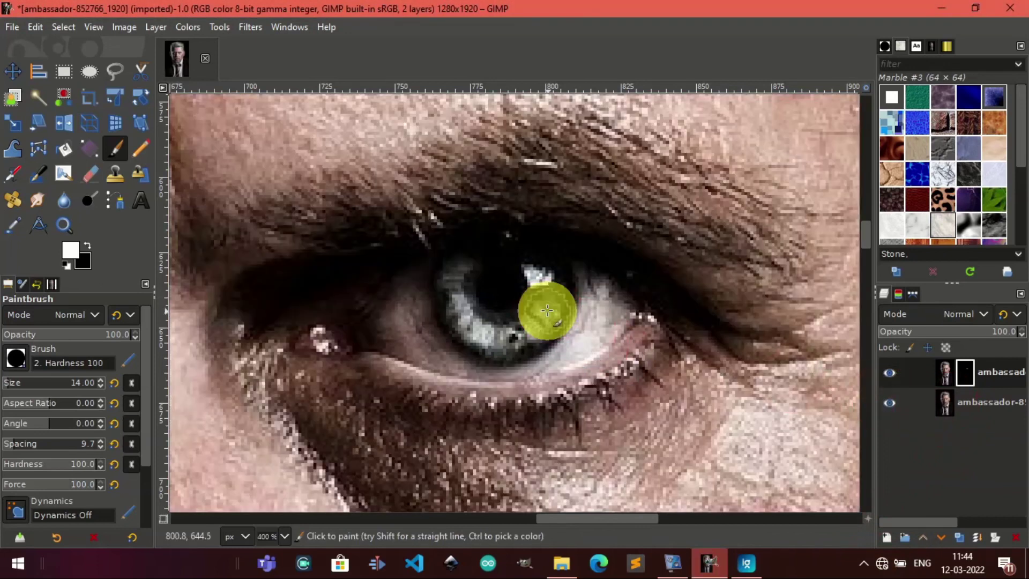
left_click(885, 402)
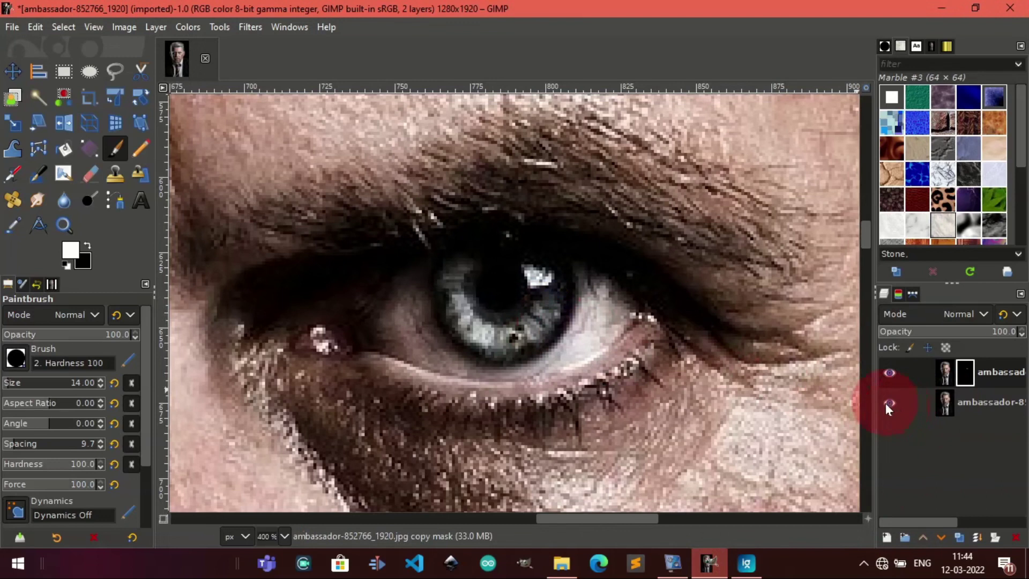
left_click(888, 405)
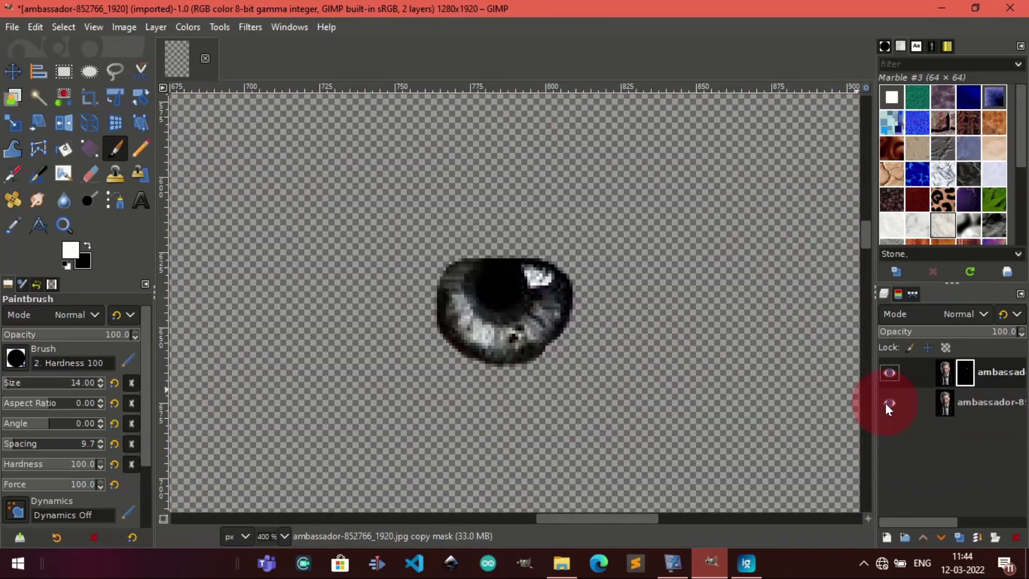
left_click(888, 403)
left_click(539, 304)
mouse_move(542, 322)
left_mouse_down()
mouse_move(491, 274)
mouse_move(523, 288)
left_mouse_up()
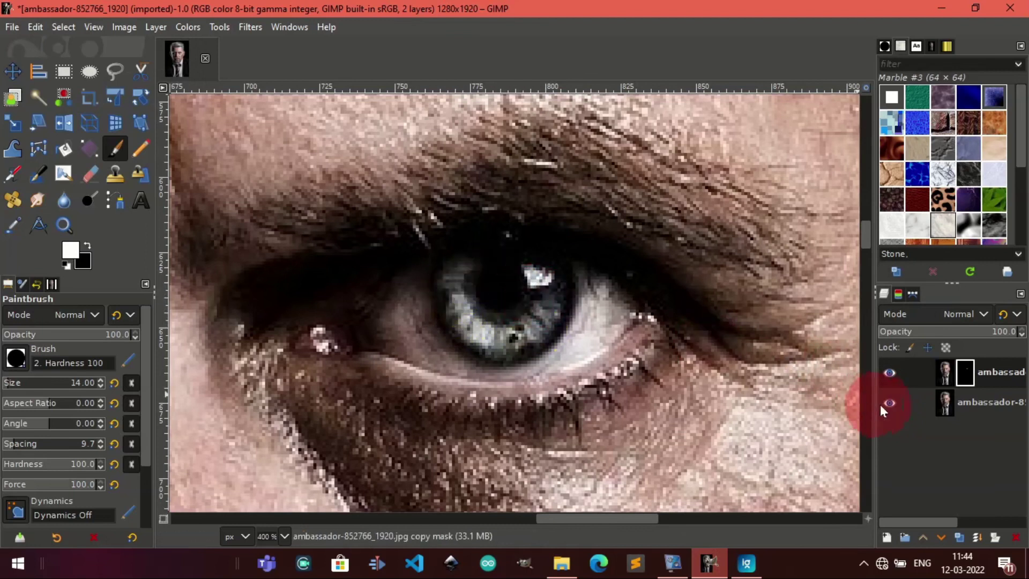
left_click(889, 403)
left_click(886, 403)
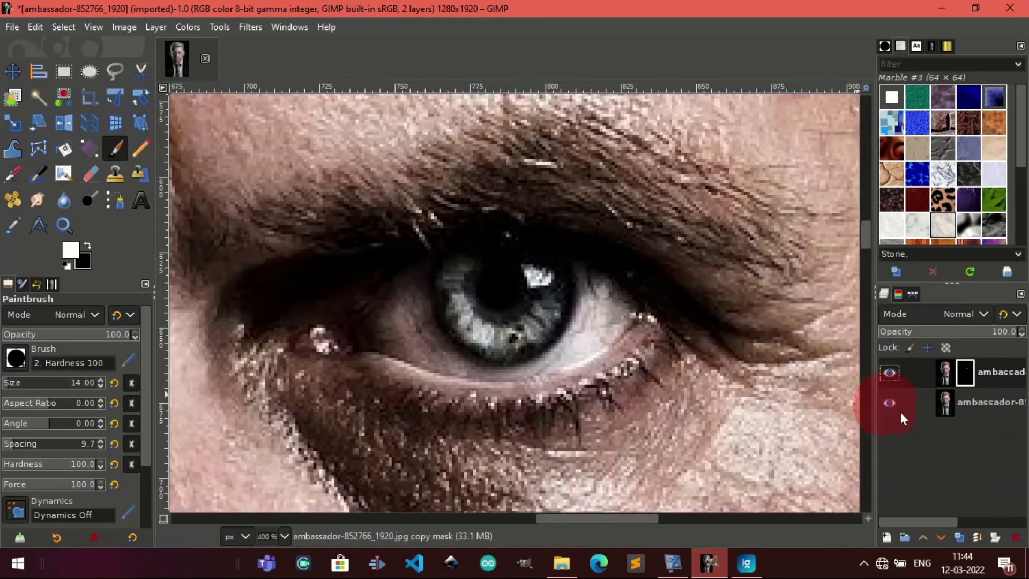
- Apply the duplicate layer's mask, then hide and reshow the face layer to view the isolated iris
right_click(964, 378)
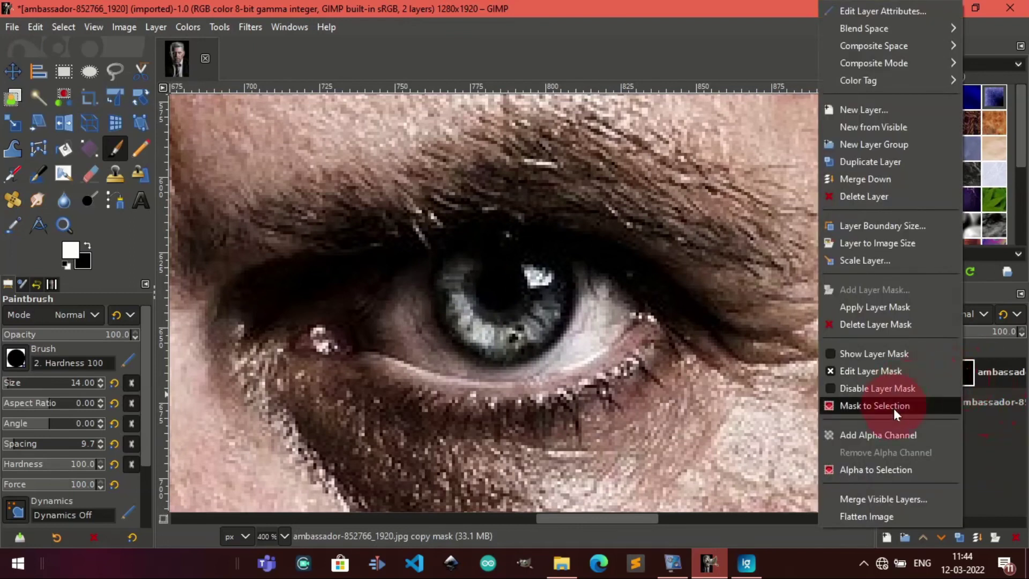
left_click(941, 306)
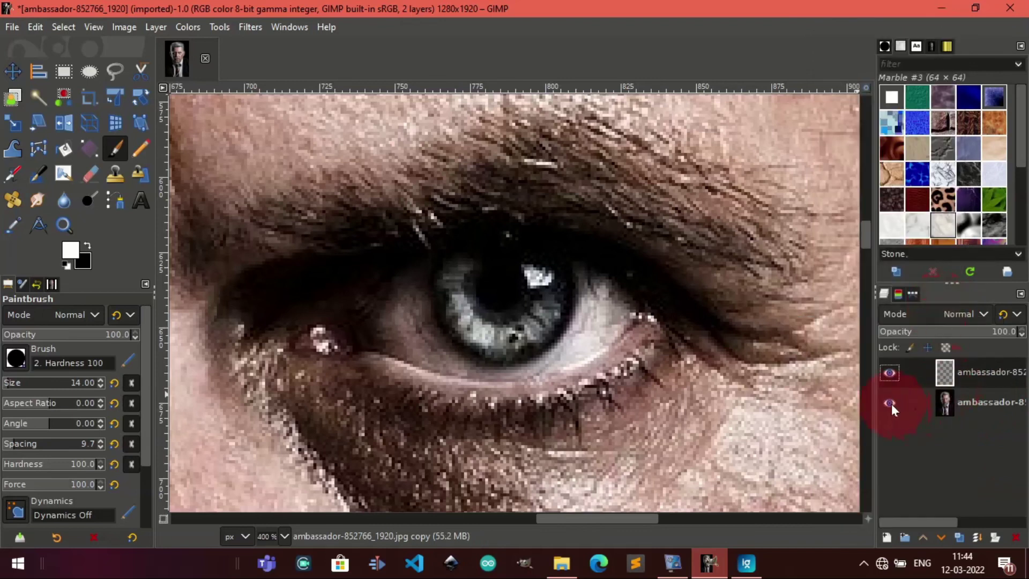
left_click(890, 404)
left_click(890, 403)
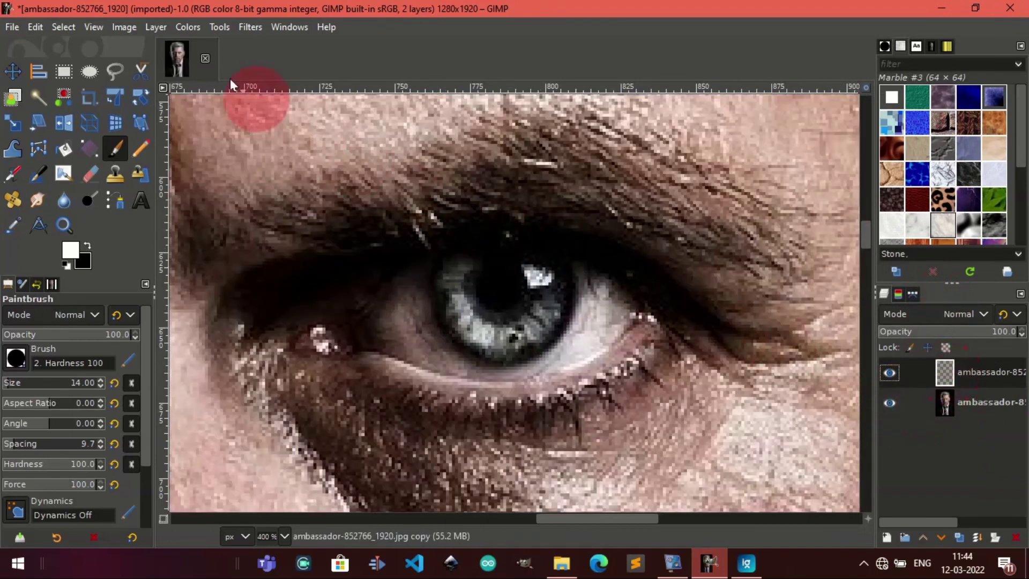
- Open Colors > Colorize on the iris layer and pick a bright green tint colour
left_click(188, 28)
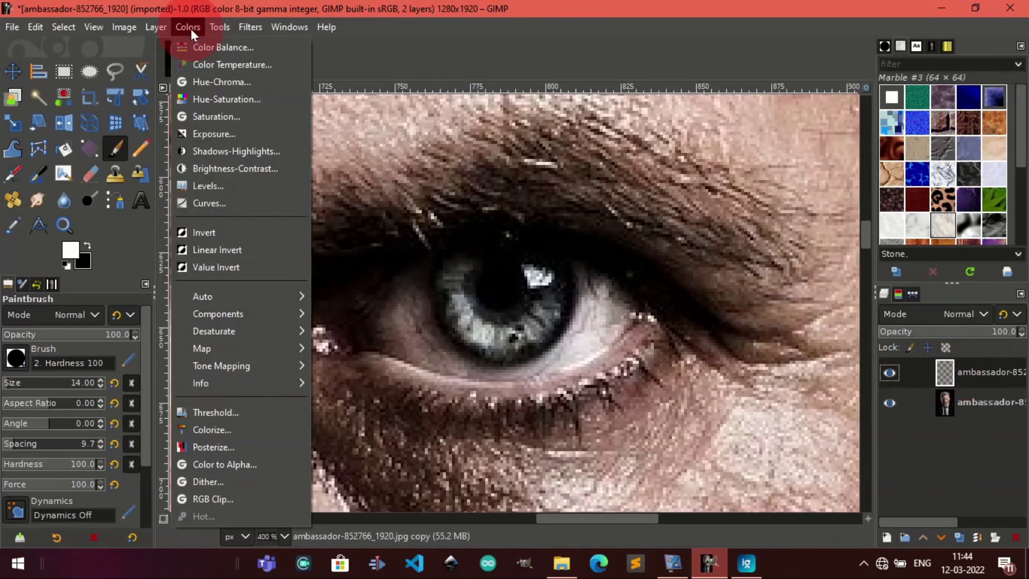
left_click(289, 424)
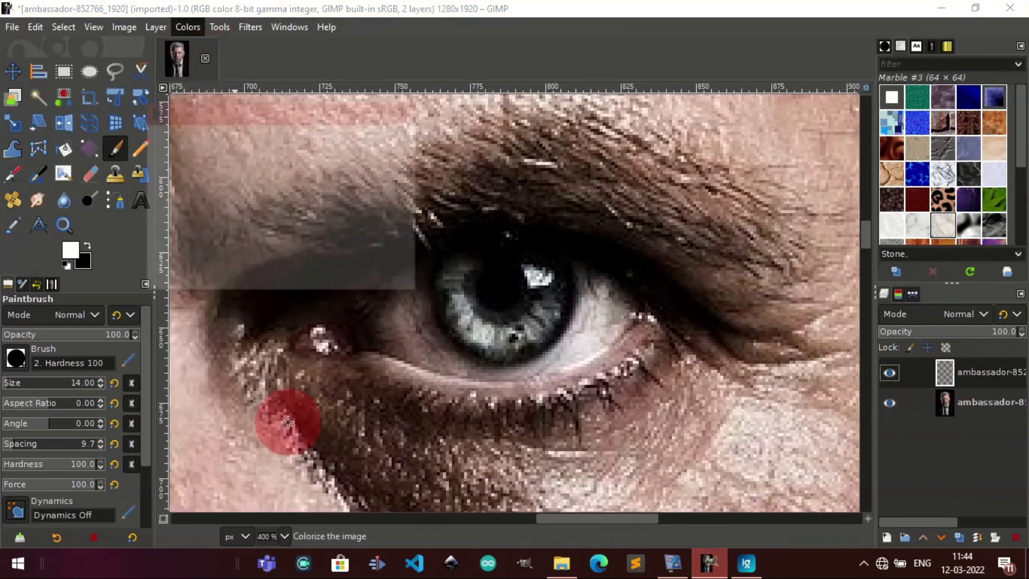
left_click_drag(253, 110, 164, 121)
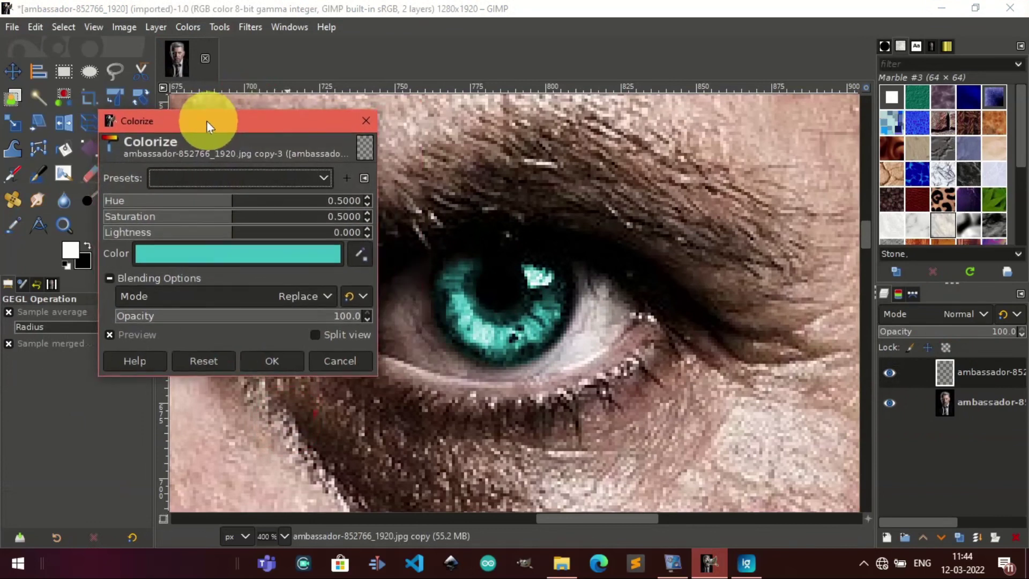
left_click(266, 259)
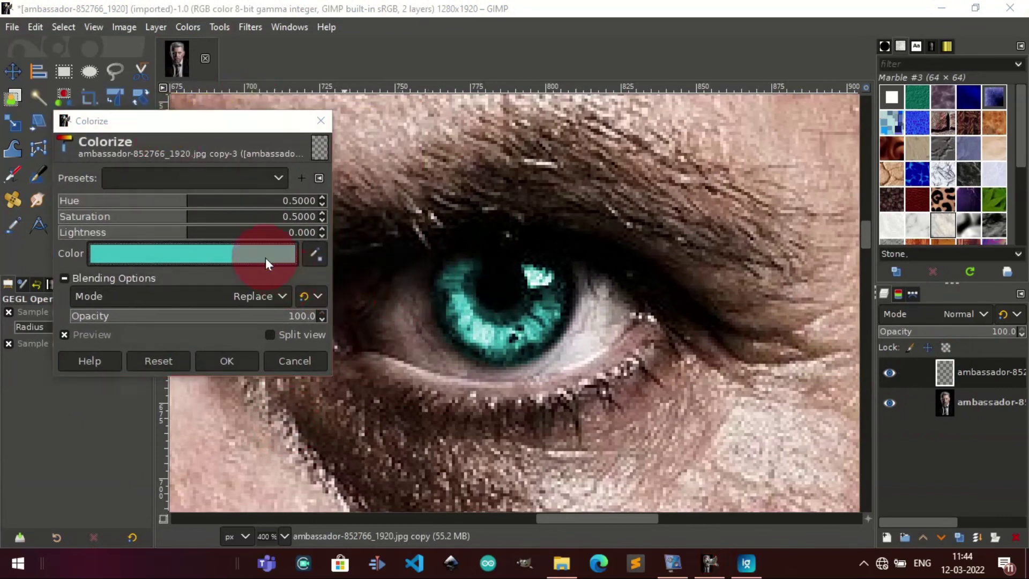
mouse_move(198, 241)
left_mouse_down()
mouse_move(128, 152)
mouse_move(219, 202)
left_mouse_up()
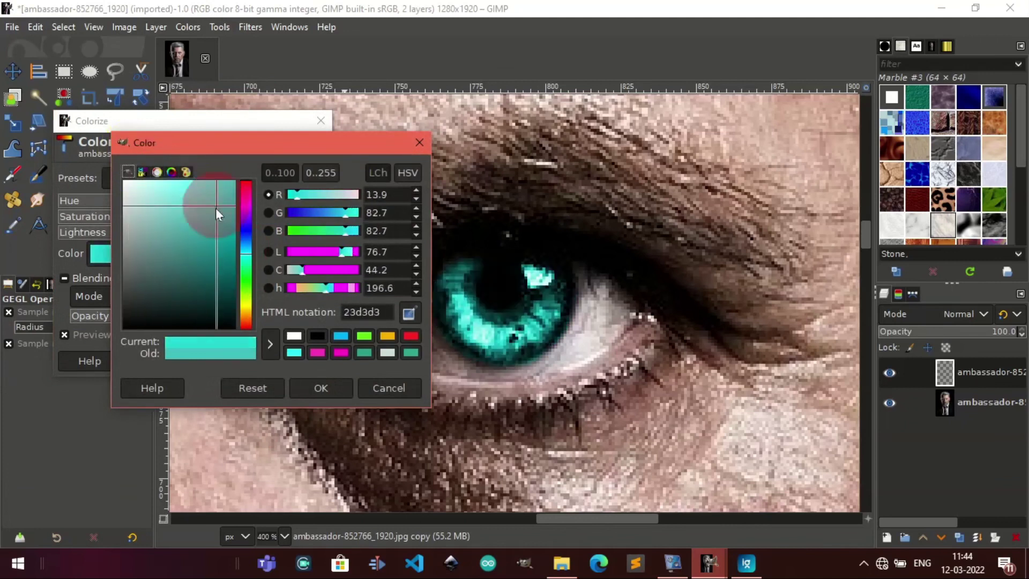
left_click_drag(320, 232, 312, 234)
left_click_drag(236, 220, 235, 220)
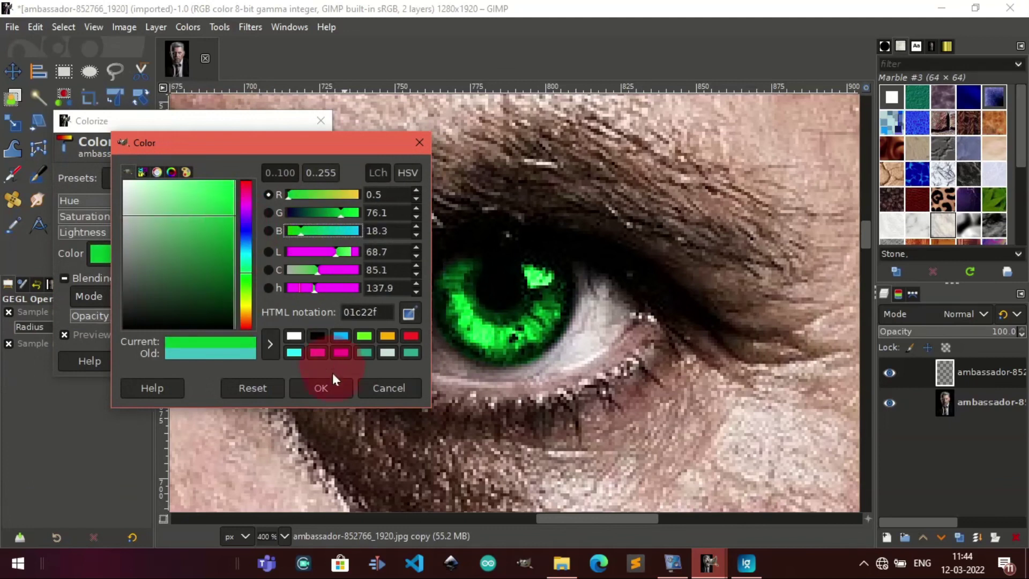
left_click(325, 385)
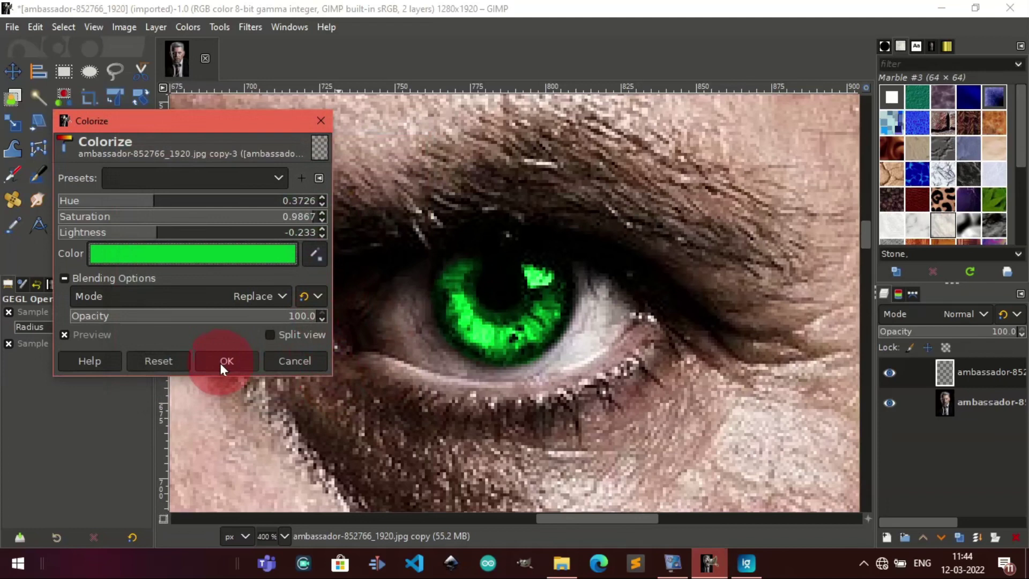
- Adjust the Colorize opacity to 89 and the hue to 0.4186
left_click_drag(289, 316, 222, 320)
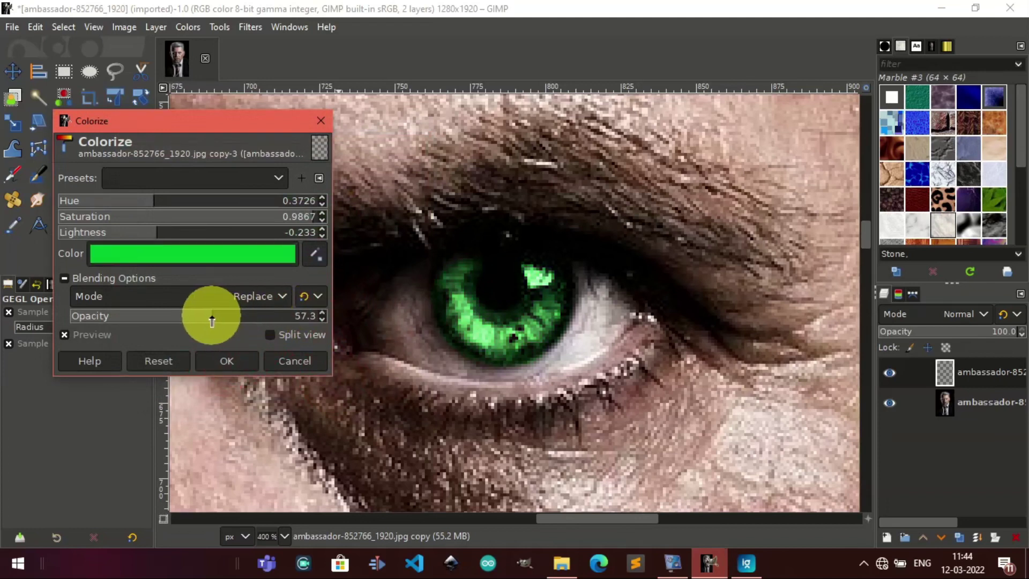
left_click(182, 316)
left_click_drag(150, 316, 370, 313)
mouse_move(129, 196)
left_mouse_down()
mouse_move(218, 200)
mouse_move(150, 201)
mouse_move(180, 198)
left_mouse_up()
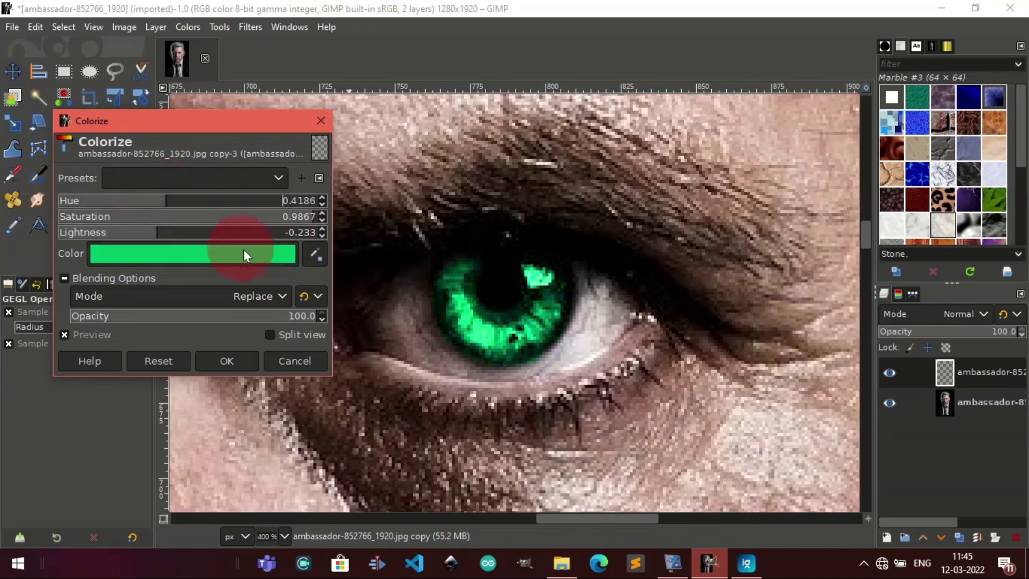
- Zoom out to review the green eye on the whole face, then apply the Colorize
scroll(290, 322, "down", 11)
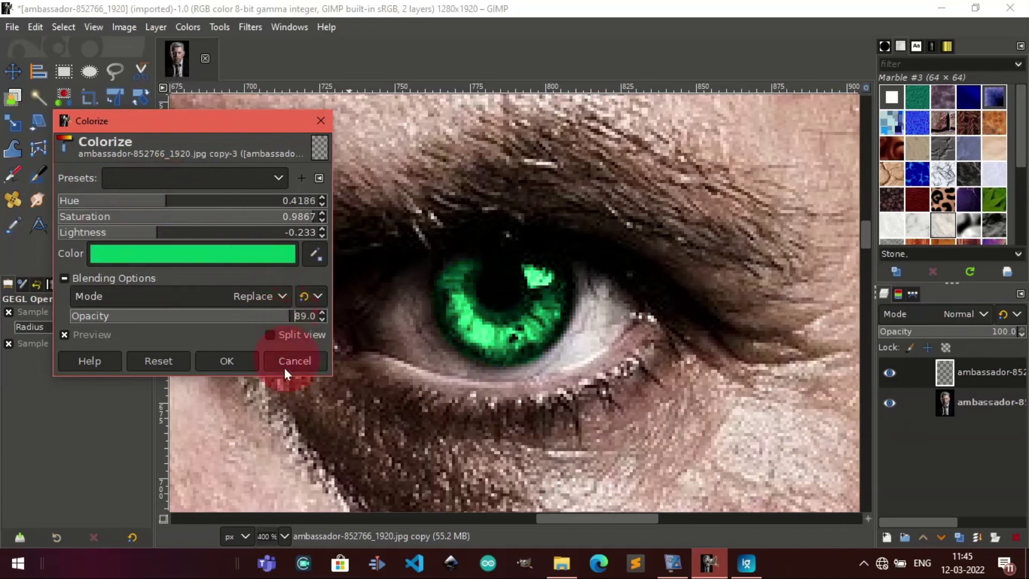
scroll(494, 317, "down", 1, "ctrl")
scroll(483, 349, "down", 1, "ctrl")
scroll(490, 328, "down", 1, "ctrl")
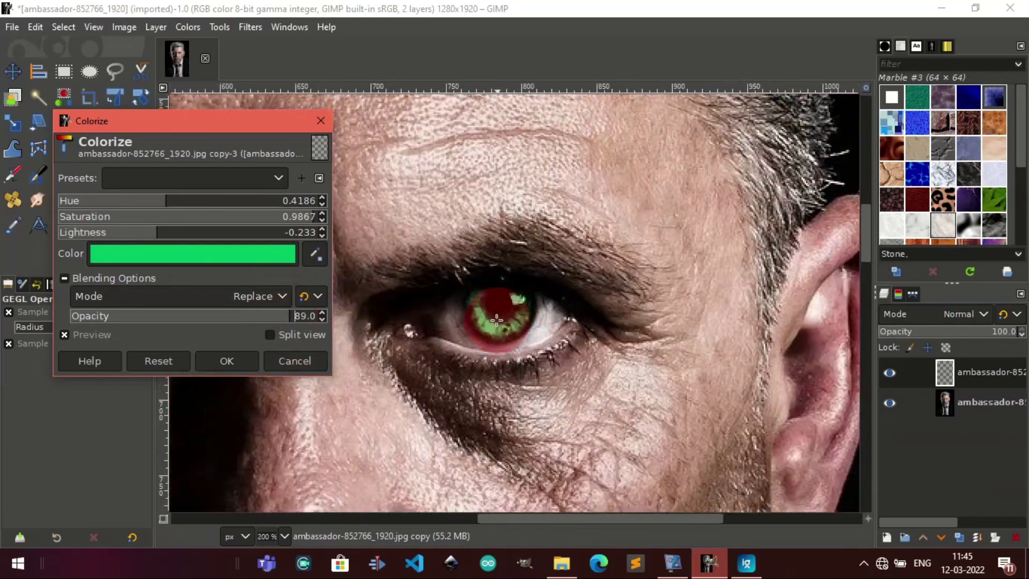
scroll(565, 345, "down", 2, "ctrl")
scroll(565, 345, "down", 3)
mouse_move(517, 345)
left_mouse_down()
mouse_move(586, 356)
mouse_move(604, 367)
mouse_move(602, 382)
left_mouse_up()
left_click_drag(592, 299, 600, 329)
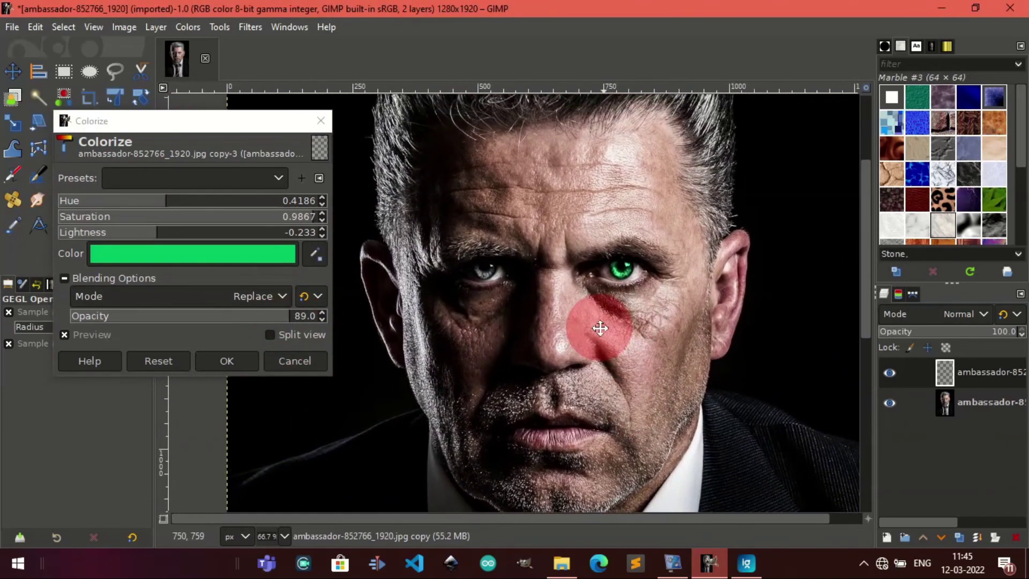
scroll(623, 272, "up", 5, "ctrl")
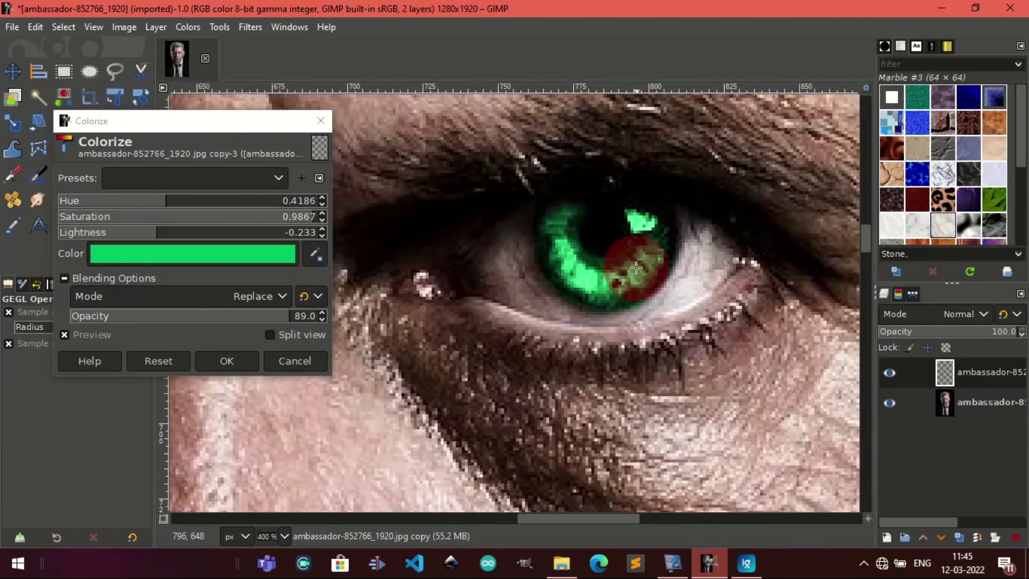
left_click_drag(635, 267, 578, 285)
left_click(256, 365)
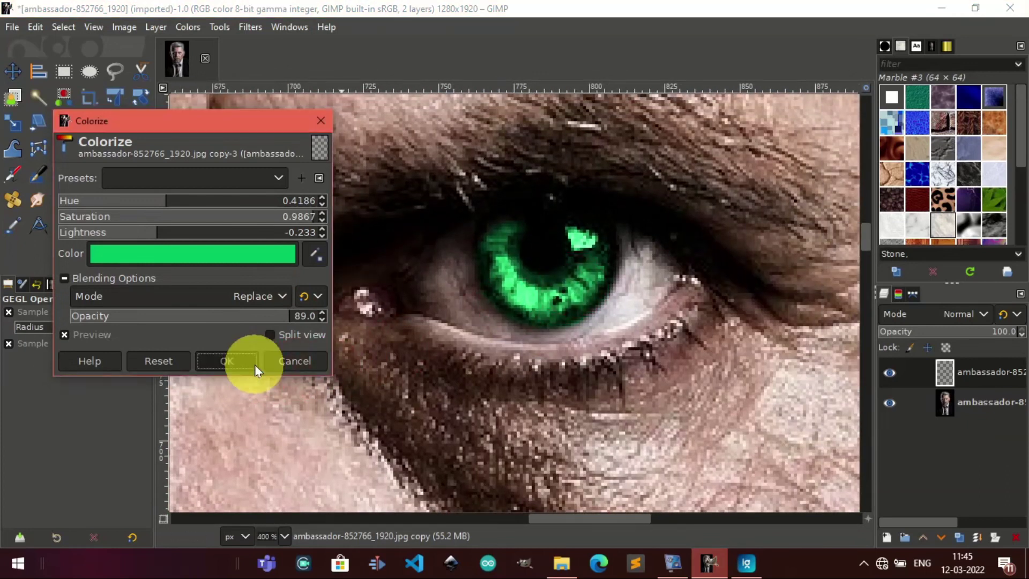
- Erase the stray green tint below the iris on the colorized layer with the Eraser
scroll(586, 298, "up", 1, "ctrl")
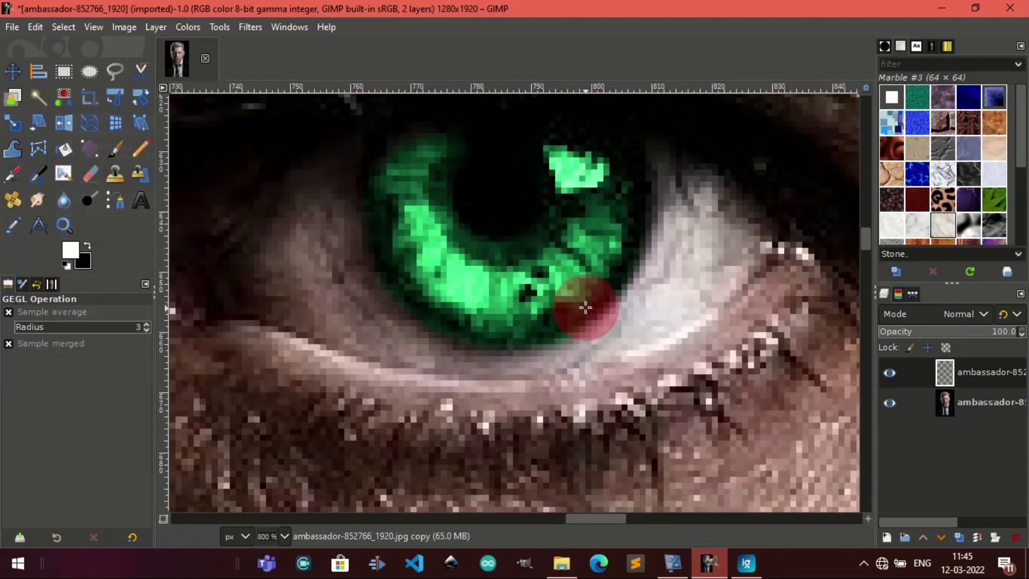
scroll(574, 305, "up", 1, "ctrl")
scroll(563, 271, "up", 1, "ctrl")
scroll(526, 220, "up", 1, "ctrl")
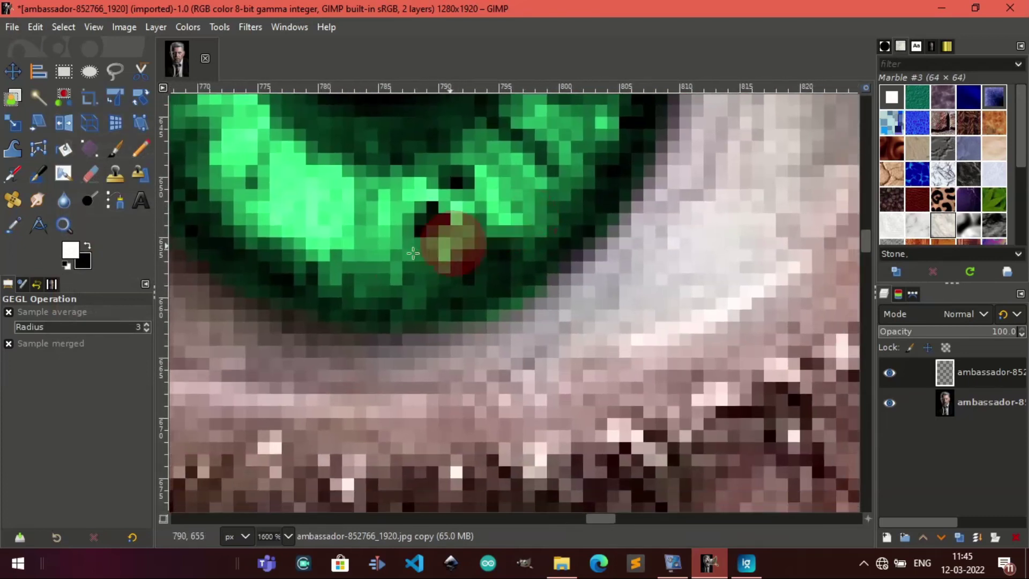
left_click(96, 177)
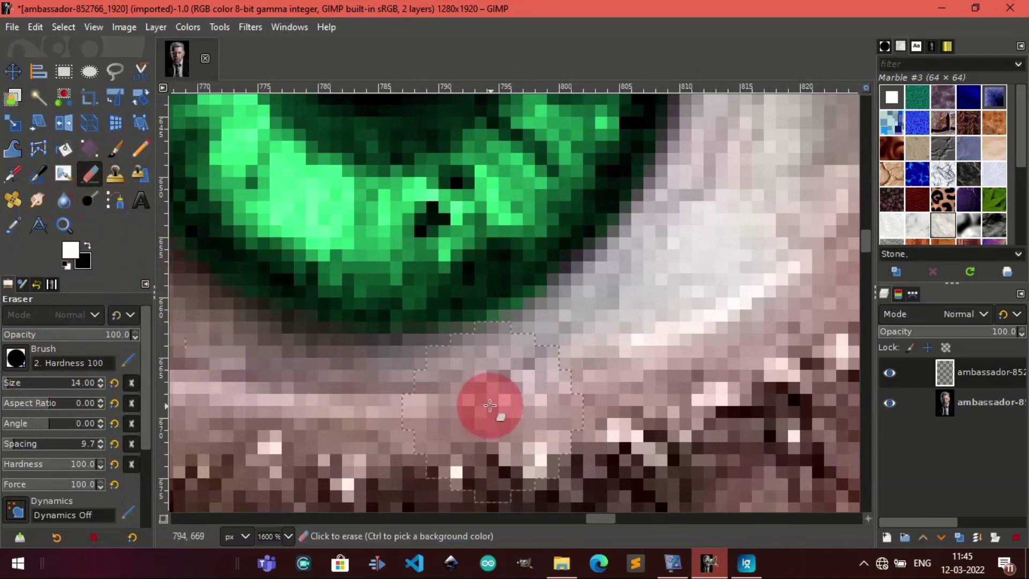
left_click(90, 189)
mouse_move(280, 329)
left_mouse_down()
mouse_move(598, 348)
mouse_move(334, 420)
left_mouse_up()
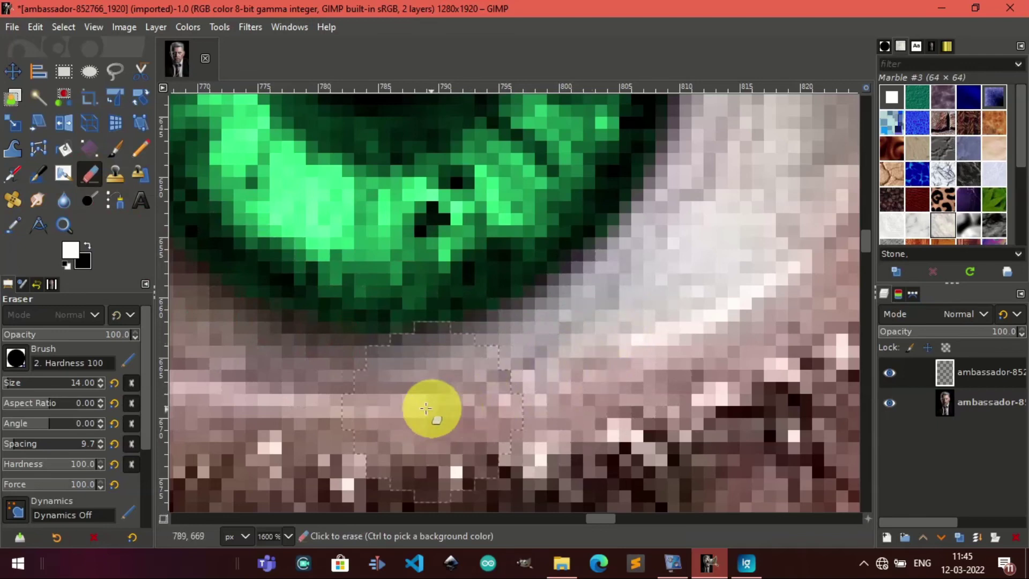
scroll(413, 396, "down", 3)
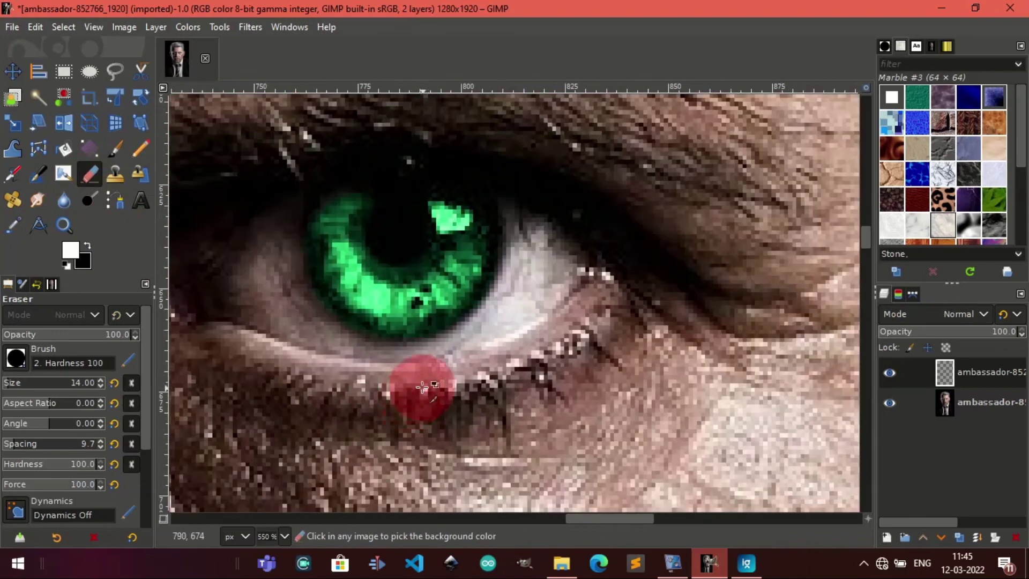
scroll(422, 388, "down", 1)
scroll(429, 384, "down", 1)
scroll(483, 370, "down", 1)
left_click_drag(513, 360, 581, 321)
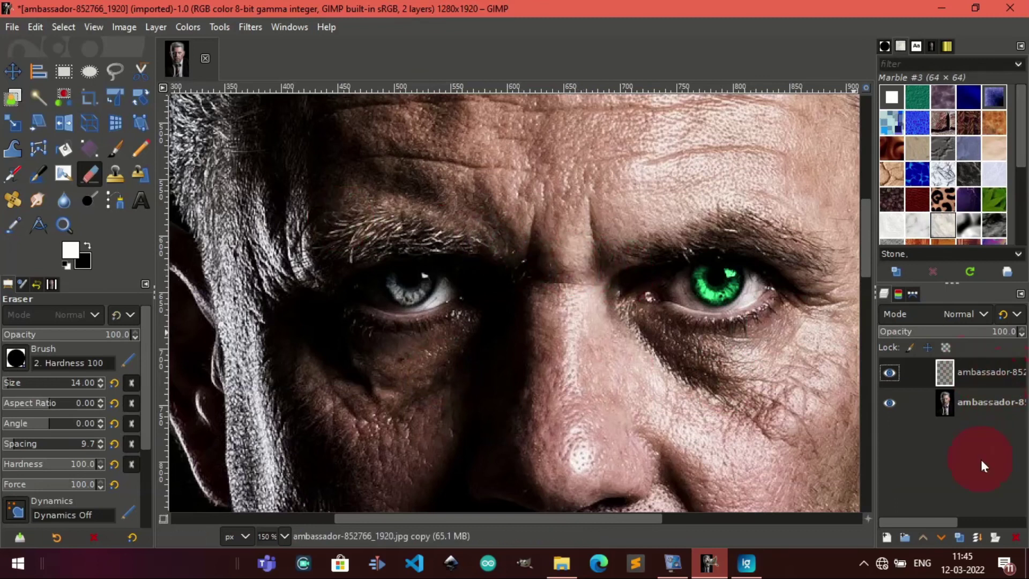
- Select the original portrait layer, zoom in on the eyes and toggle its visibility to check the iris
left_click(948, 403)
left_click(959, 537)
key("m")
key("2")
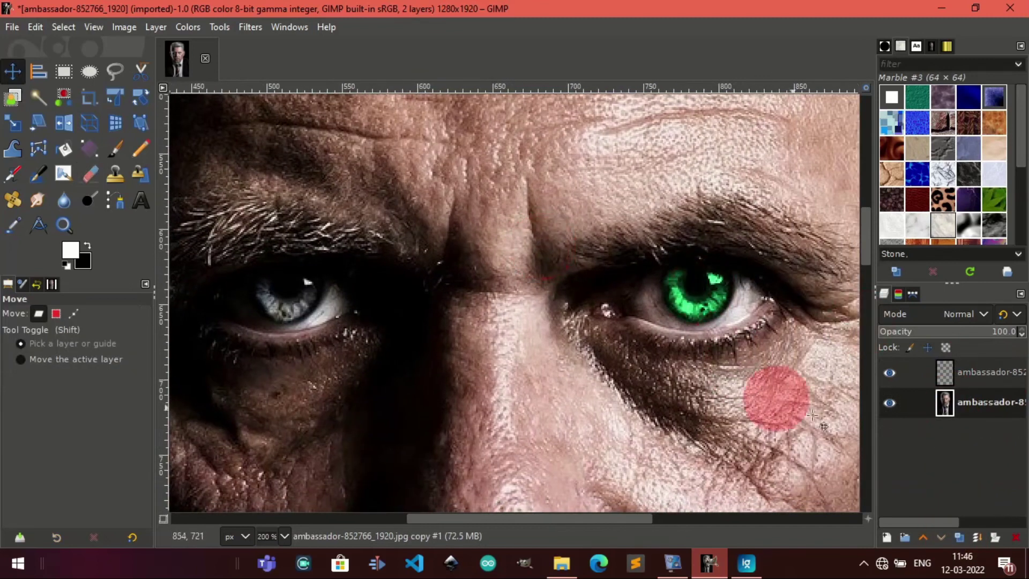
left_click(890, 403)
left_click(891, 403)
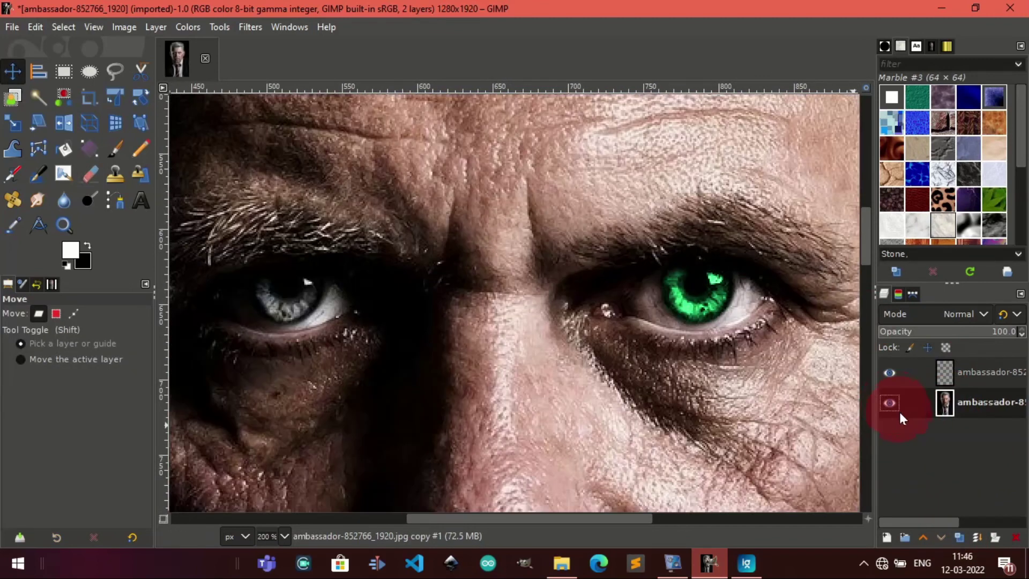
- Duplicate the original layer and give the copy a Black (full transparency) layer mask
left_click(960, 539)
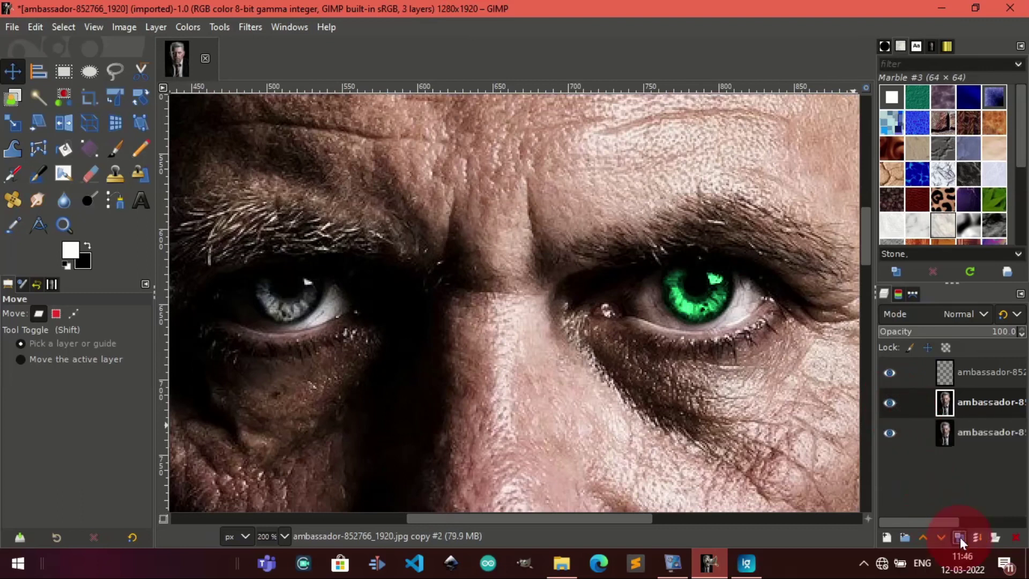
right_click(949, 401)
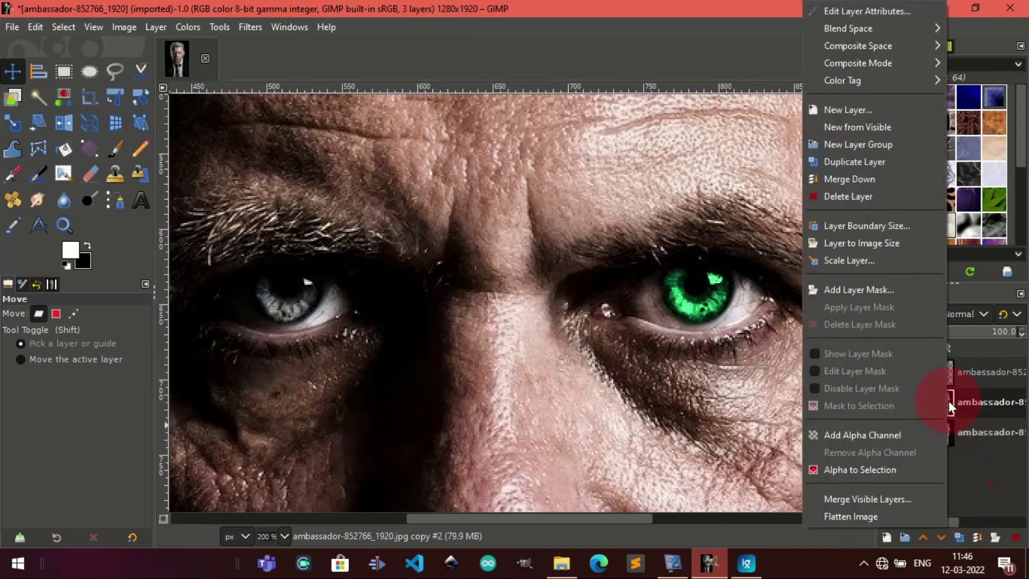
left_click(917, 289)
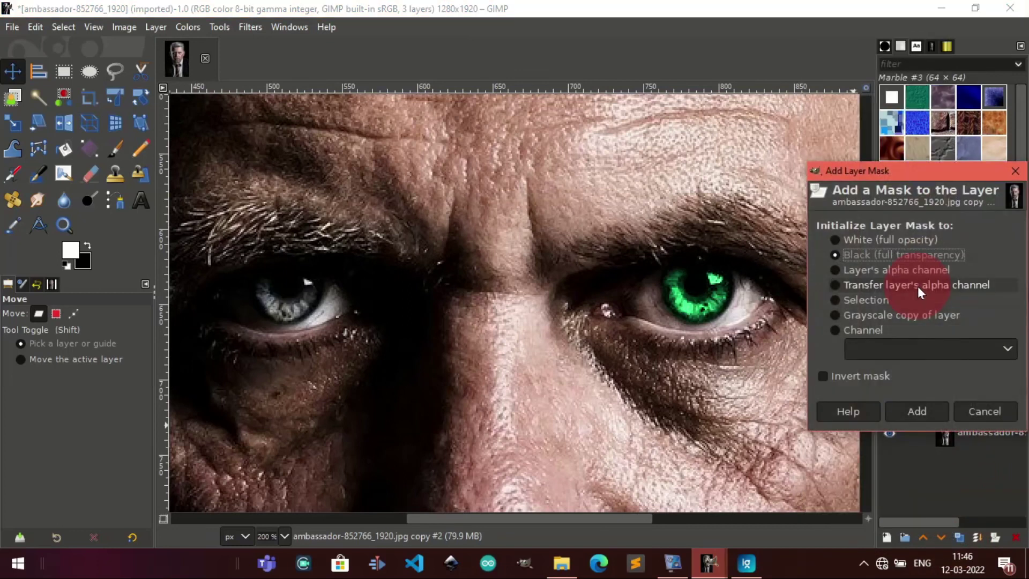
left_click_drag(937, 179, 738, 194)
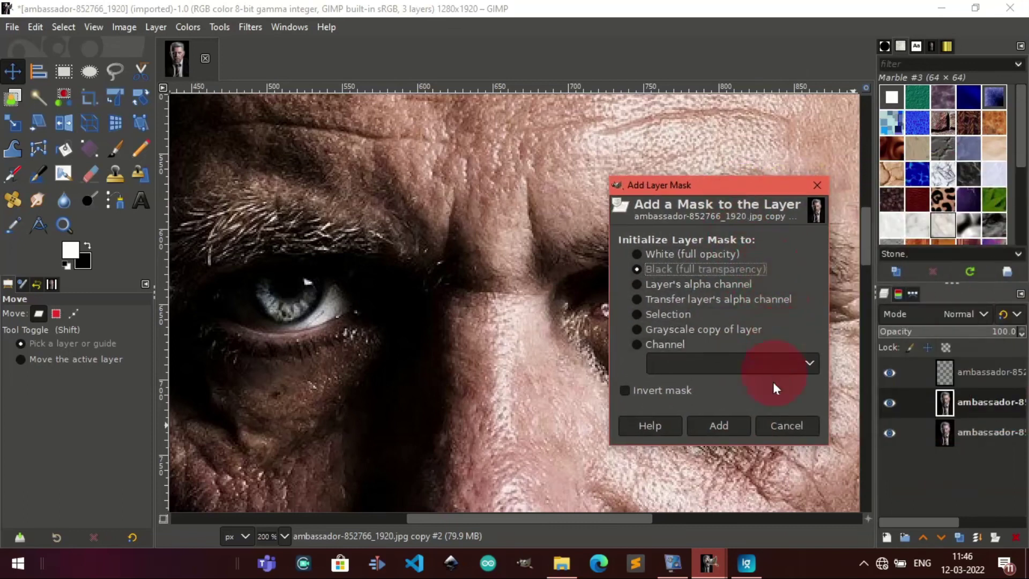
left_click(737, 424)
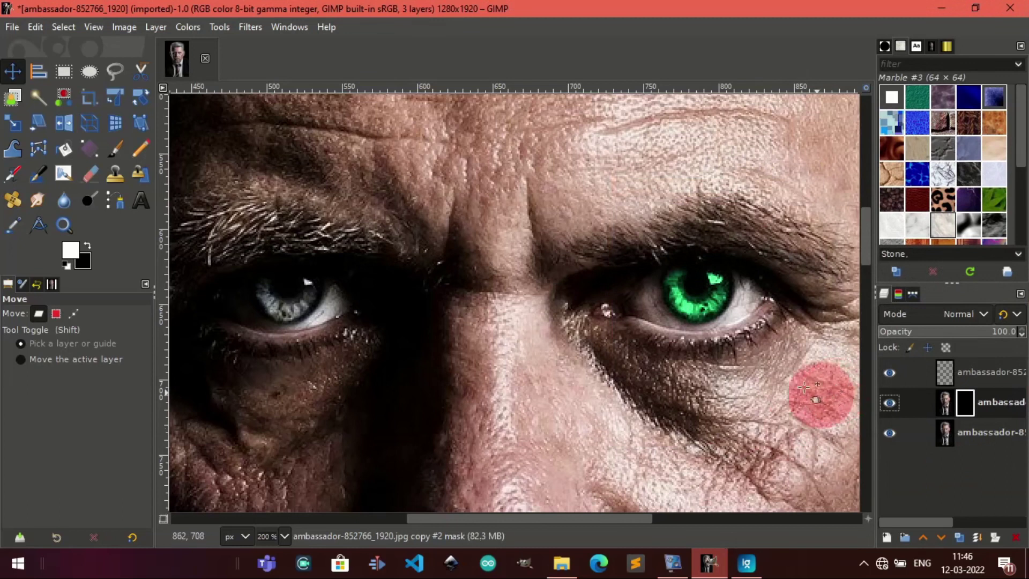
left_click_drag(460, 299, 685, 320)
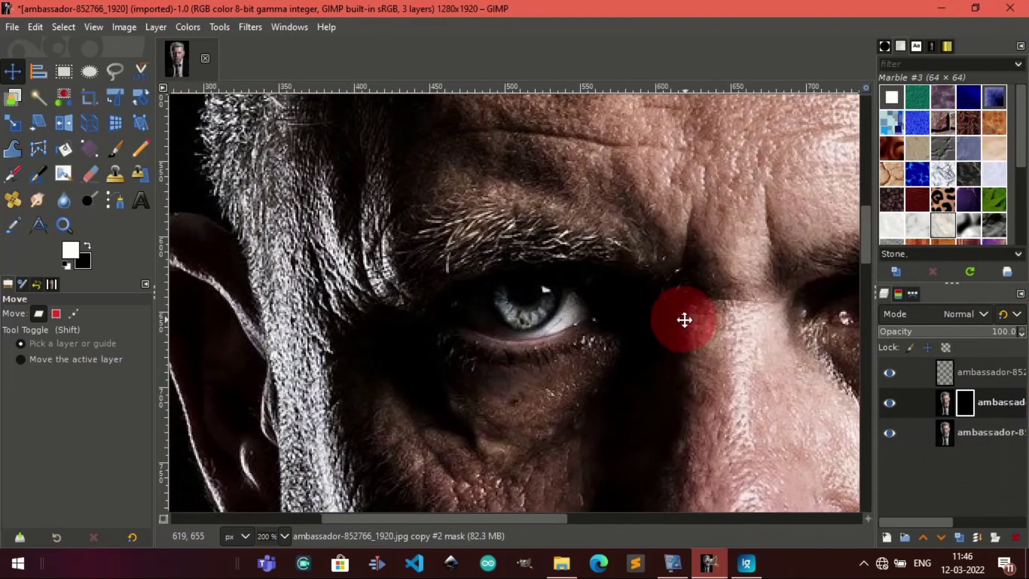
scroll(650, 325, "up", 1)
scroll(420, 295, "up", 2)
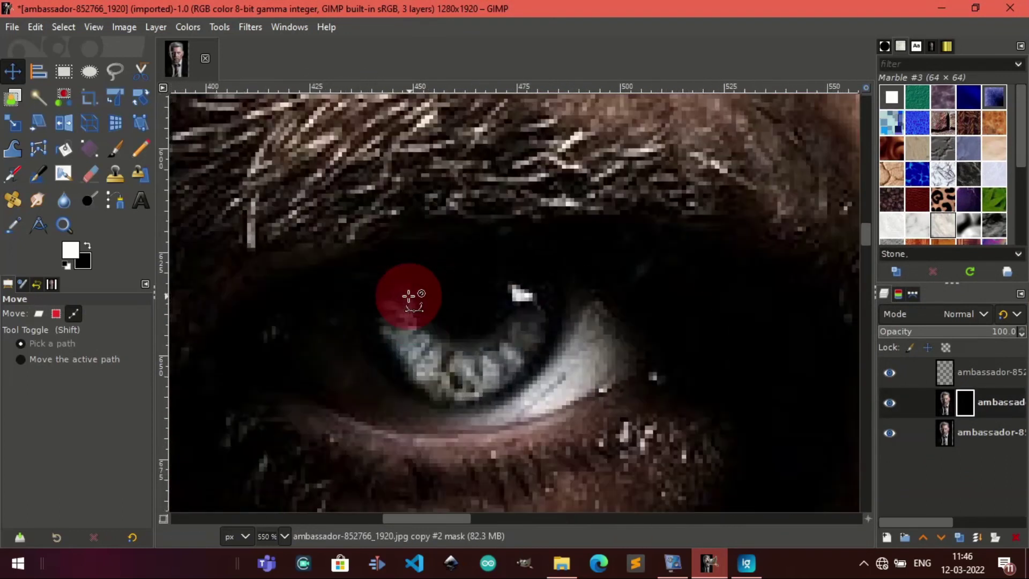
- With the Paintbrush and white (ffffff) foreground, paint the mask over the left iris
left_click(124, 159)
left_click(65, 253)
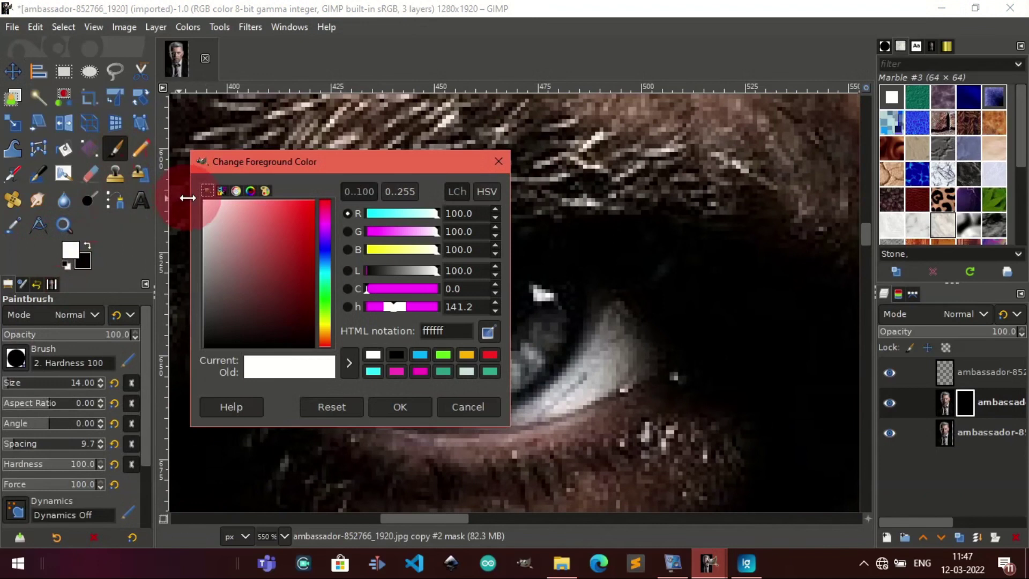
left_click(408, 412)
mouse_move(468, 358)
left_mouse_down()
mouse_move(448, 356)
mouse_move(480, 346)
mouse_move(437, 324)
mouse_move(456, 294)
mouse_move(525, 293)
mouse_move(526, 340)
mouse_move(488, 368)
mouse_move(459, 356)
mouse_move(501, 322)
mouse_move(427, 306)
mouse_move(464, 347)
left_mouse_up()
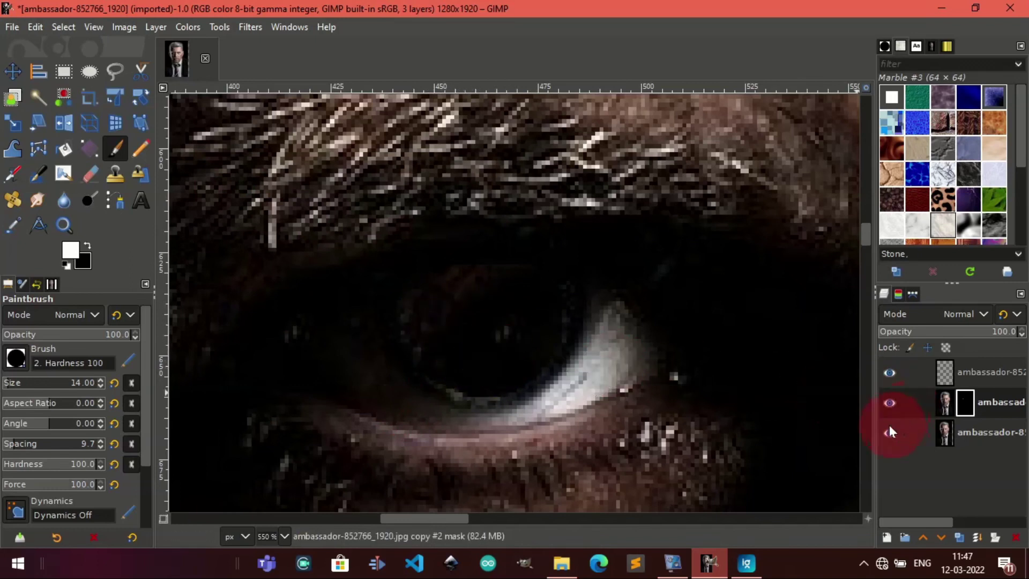
- Check the painted area by toggling the original layer, paint more iris, and select the mask
left_click(890, 432)
left_click(889, 432)
mouse_move(460, 356)
left_mouse_down()
mouse_move(413, 351)
mouse_move(517, 345)
mouse_move(575, 370)
mouse_move(693, 378)
left_mouse_up()
scroll(693, 378, "down", 3, "ctrl")
scroll(748, 356, "down", 2, "ctrl")
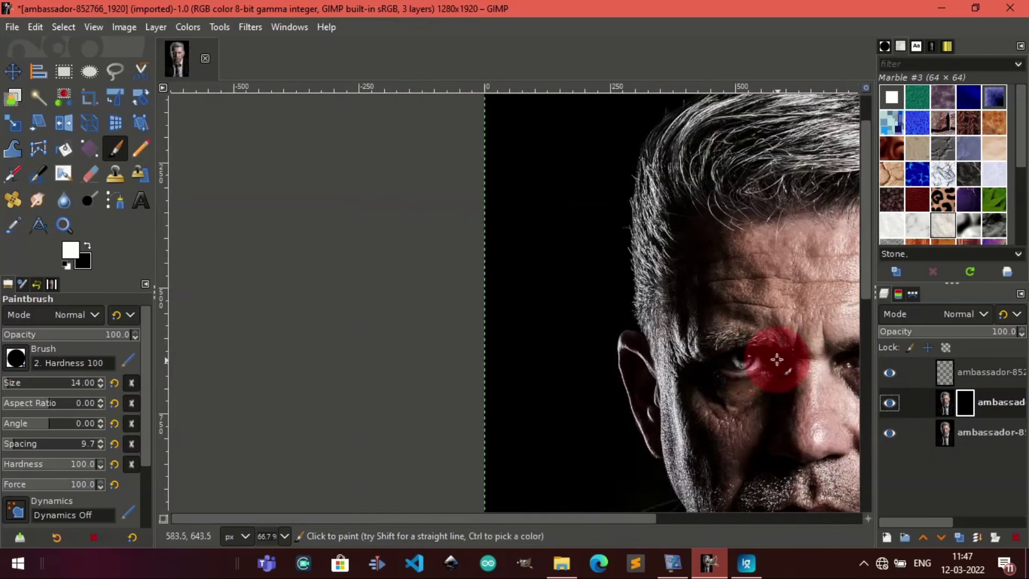
scroll(777, 356, "down", 1, "ctrl")
scroll(444, 323, "up", 5, "ctrl")
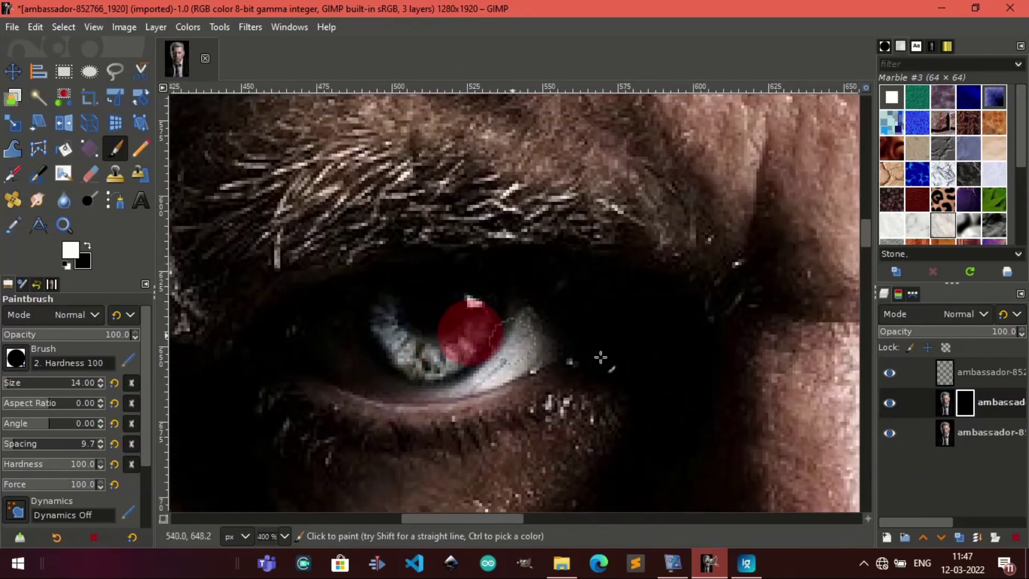
left_click(943, 402)
- Replace the duplicate layer's mask with a new Black (full transparency) mask
right_click(954, 397)
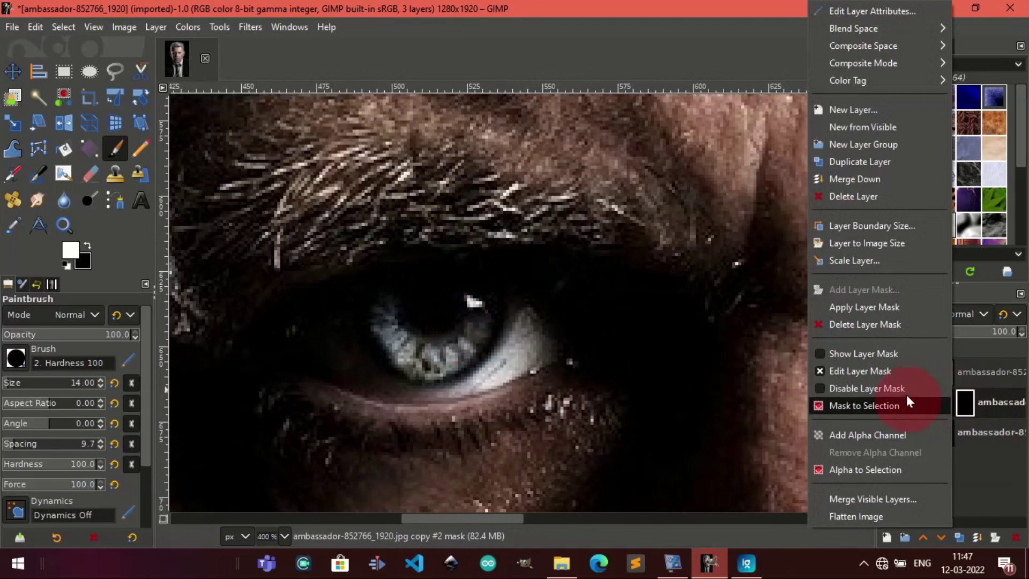
left_click(900, 326)
right_click(951, 403)
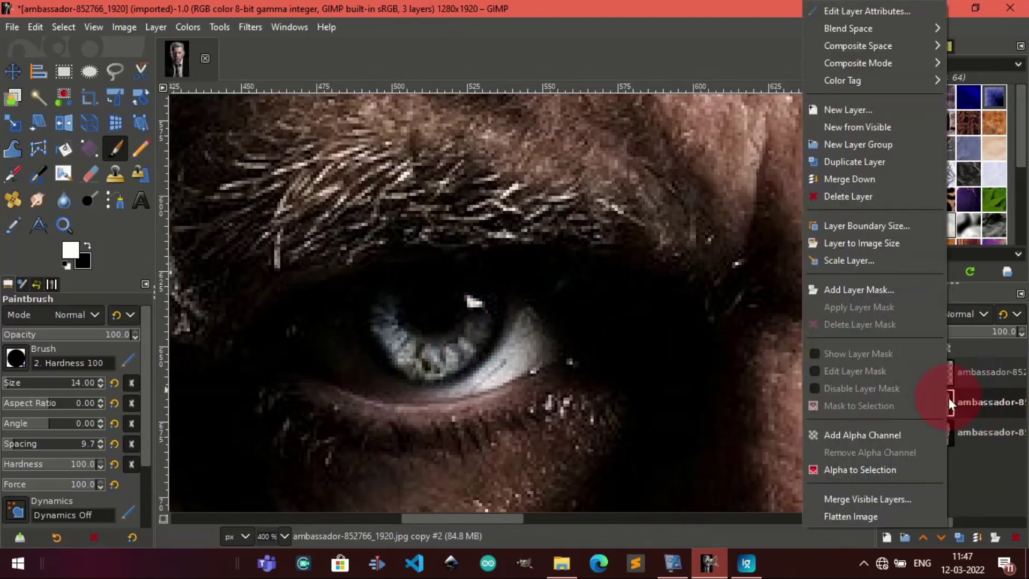
left_click(910, 298)
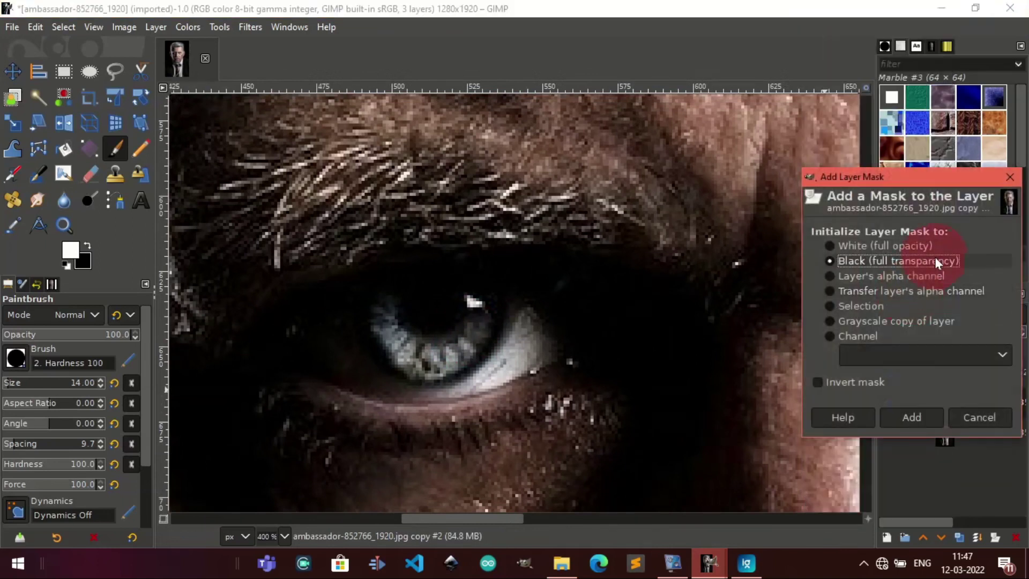
left_click(910, 417)
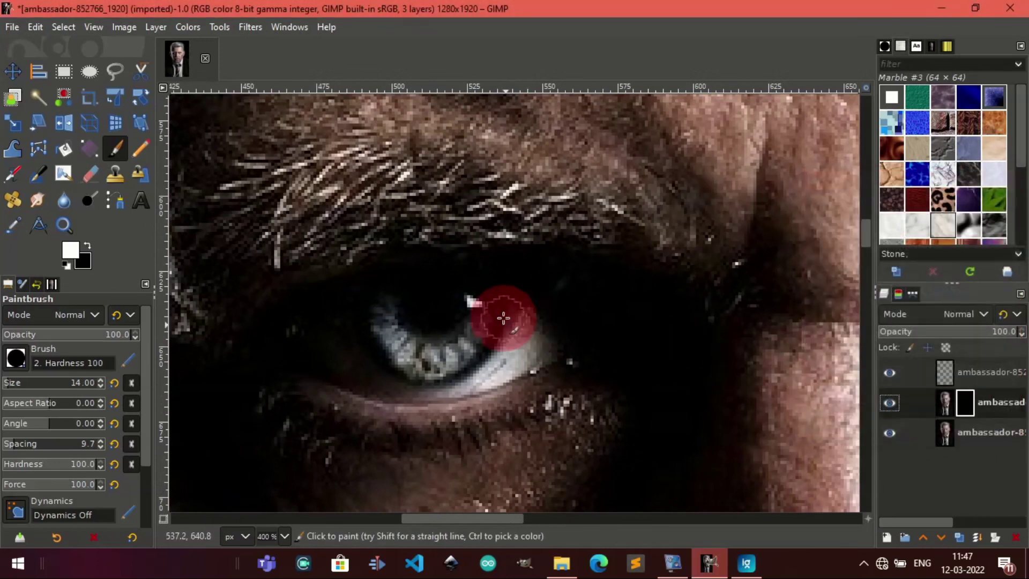
- Paint white over the left iris on the new mask
scroll(471, 317, "up", 1)
scroll(505, 317, "up", 2)
left_click_drag(510, 321, 552, 310)
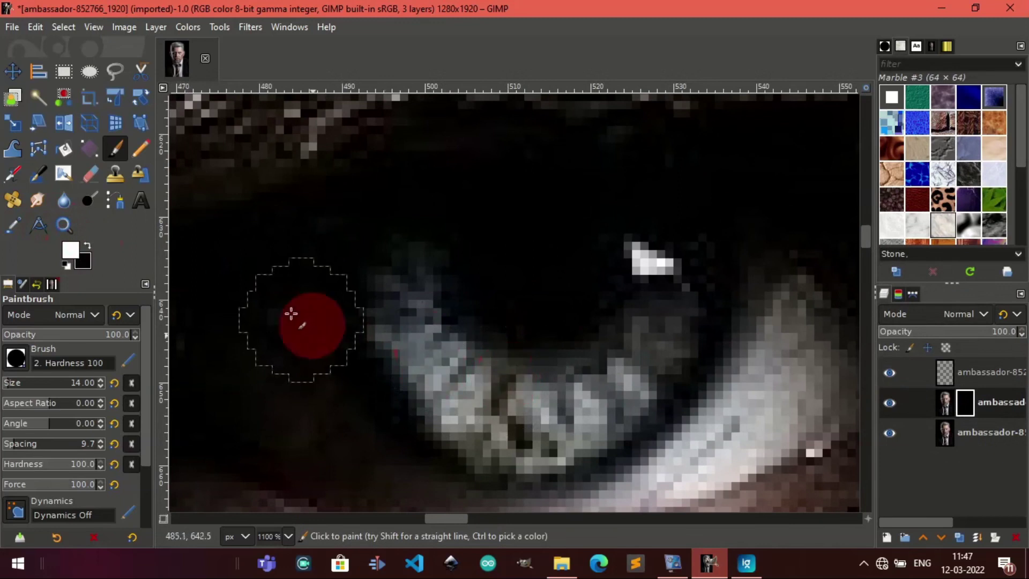
mouse_move(519, 340)
left_mouse_down()
mouse_move(531, 363)
mouse_move(460, 371)
mouse_move(420, 287)
mouse_move(501, 395)
mouse_move(618, 384)
mouse_move(663, 301)
mouse_move(574, 264)
mouse_move(517, 320)
left_mouse_up()
scroll(518, 320, "down", 2)
scroll(521, 319, "down", 1)
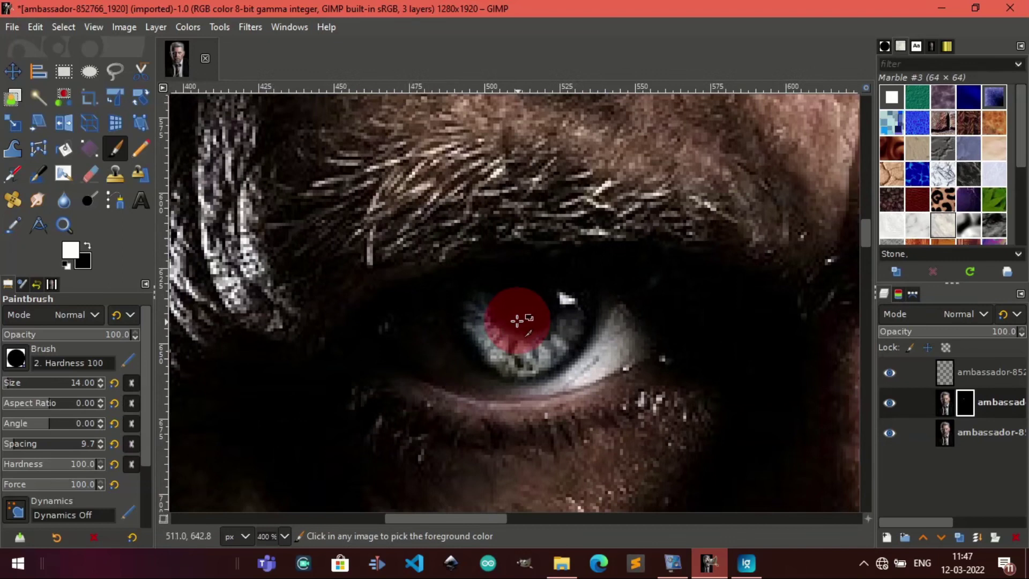
scroll(526, 318, "down", 1)
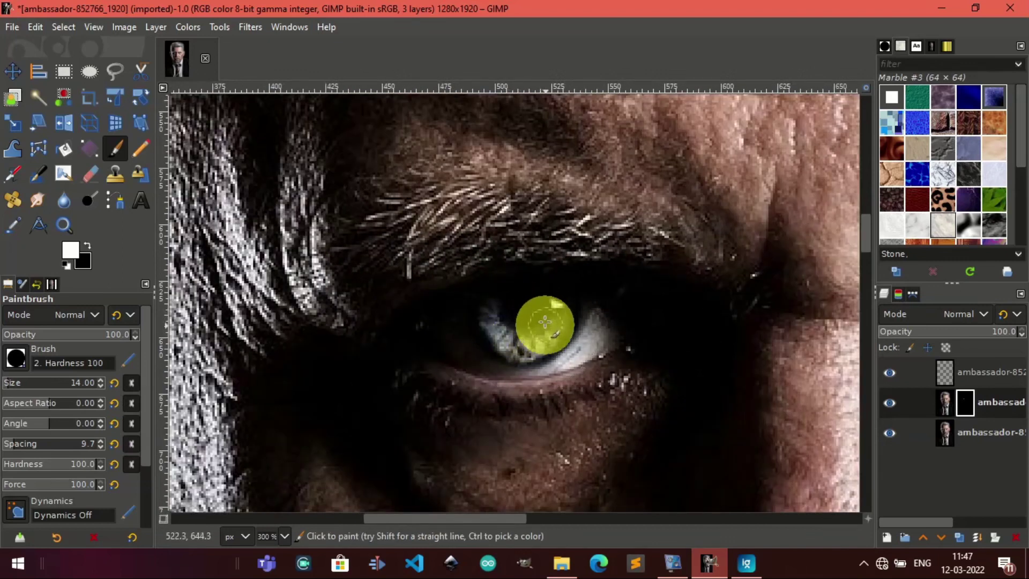
left_click(551, 310)
left_click(910, 442)
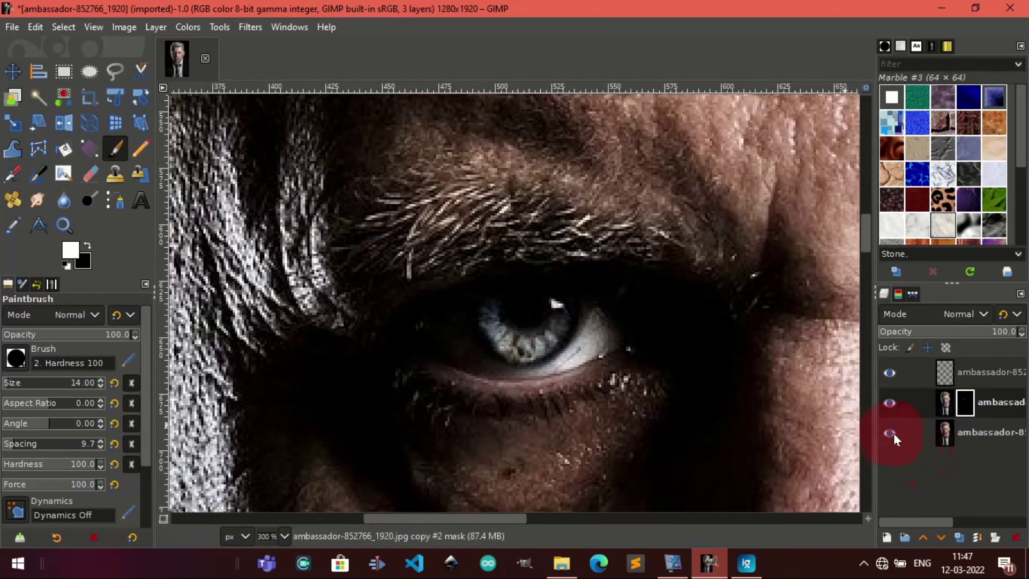
- Inspect the mask coverage by toggling the original layer's visibility and bring the rest of the eye into view
left_click(891, 433)
left_click(891, 434)
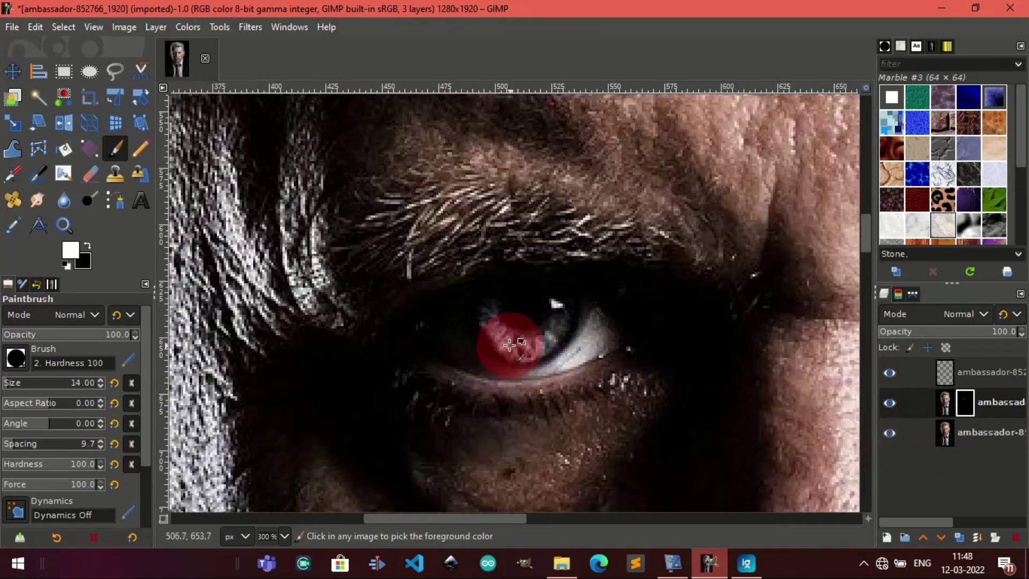
scroll(510, 346, "up", 4)
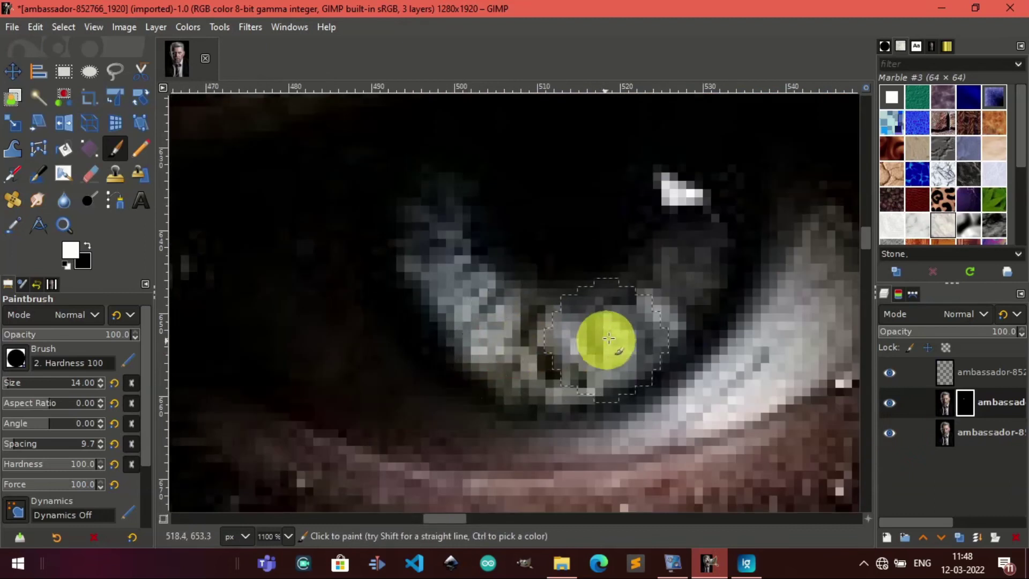
scroll(569, 224, "down", 1)
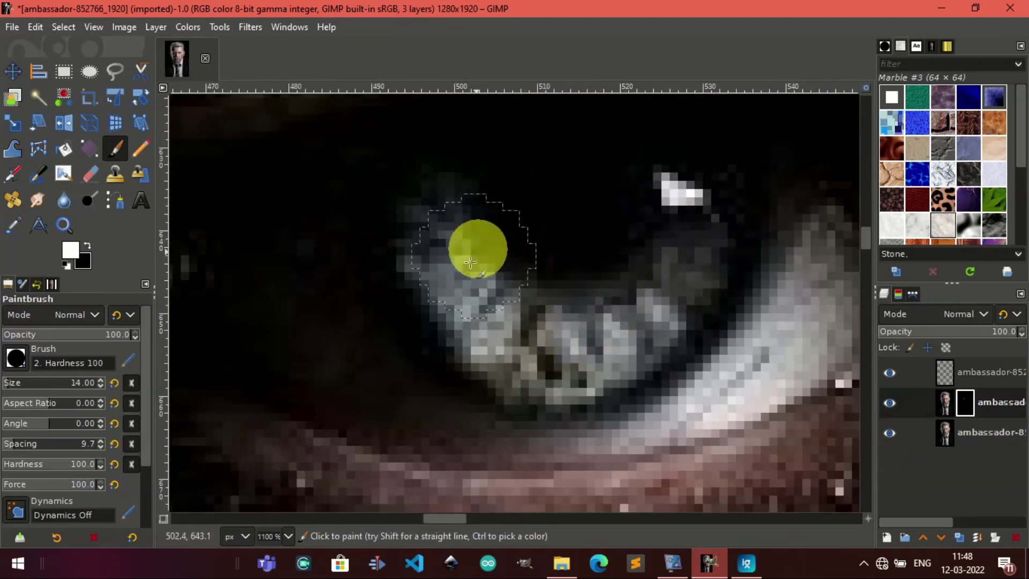
scroll(536, 321, "down", 1)
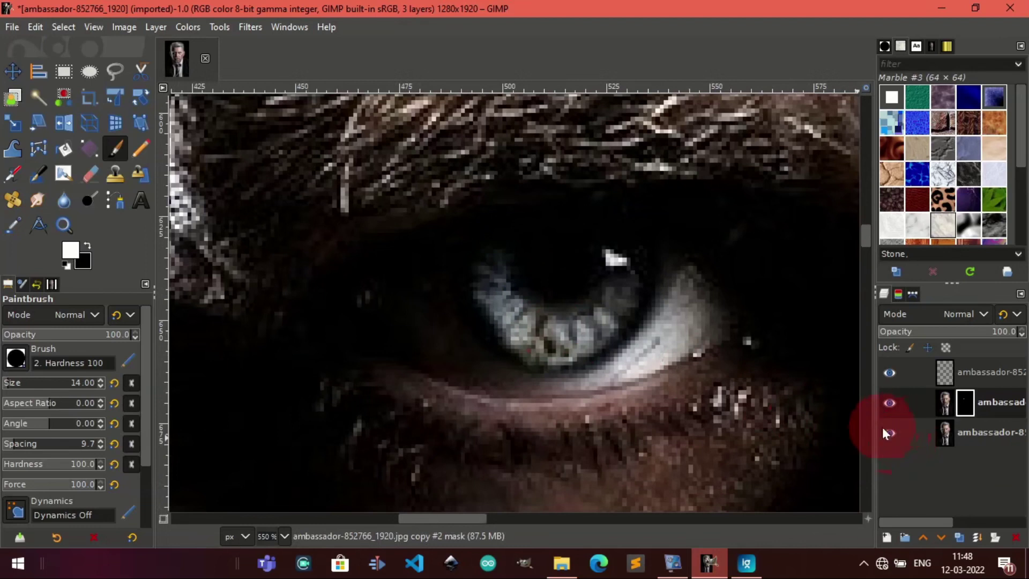
left_click(883, 429)
left_click(883, 429)
scroll(639, 349, "down", 1)
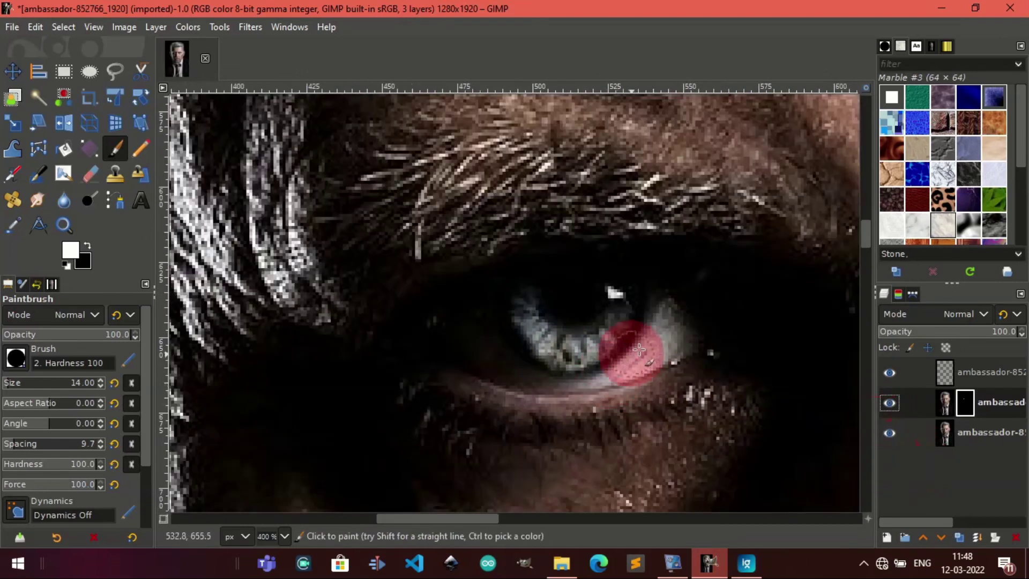
left_click_drag(639, 349, 539, 345)
- Apply the painted layer mask to the duplicate layer
right_click(969, 403)
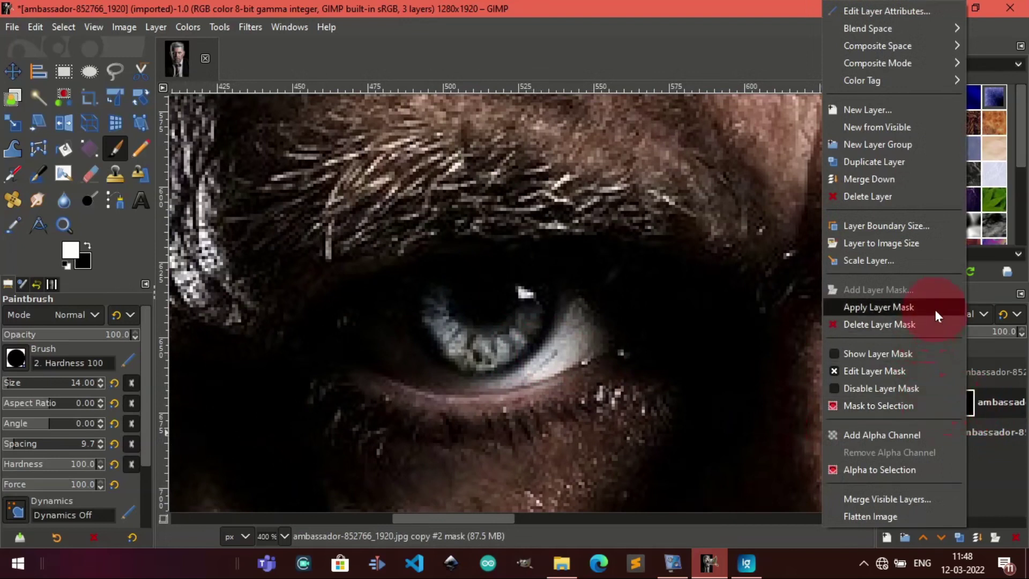
left_click(935, 314)
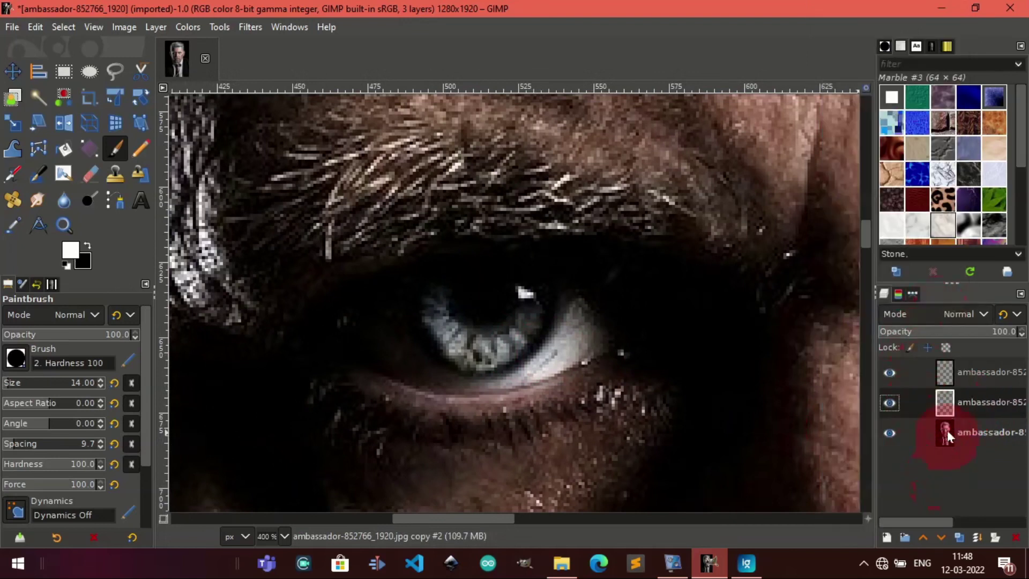
scroll(601, 345, "down", 2, "ctrl")
scroll(608, 352, "down", 2, "ctrl")
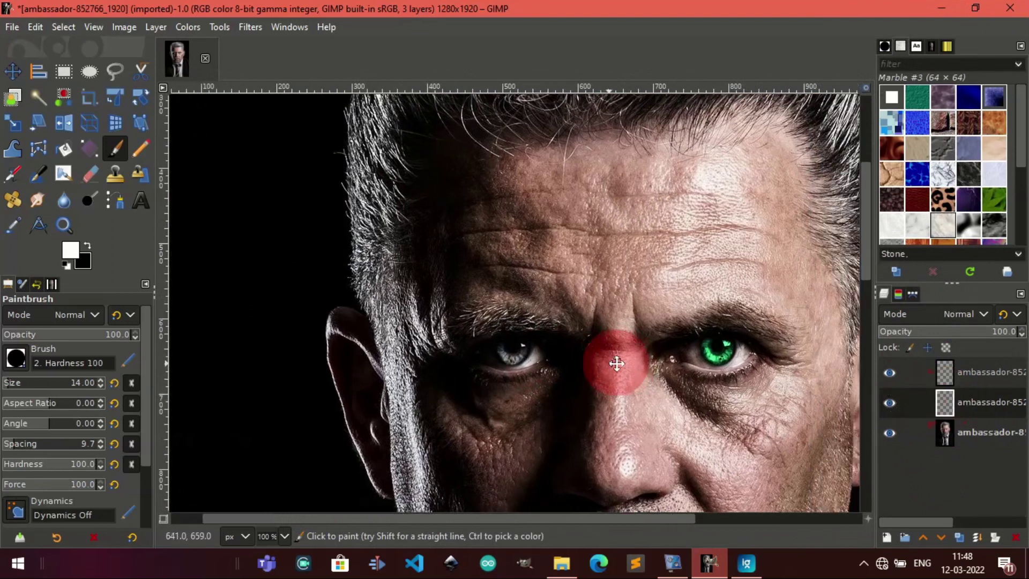
- Colorize the iris red with Hue 1.0, Saturation 1.0 and Lightness -0.017
left_click(199, 29)
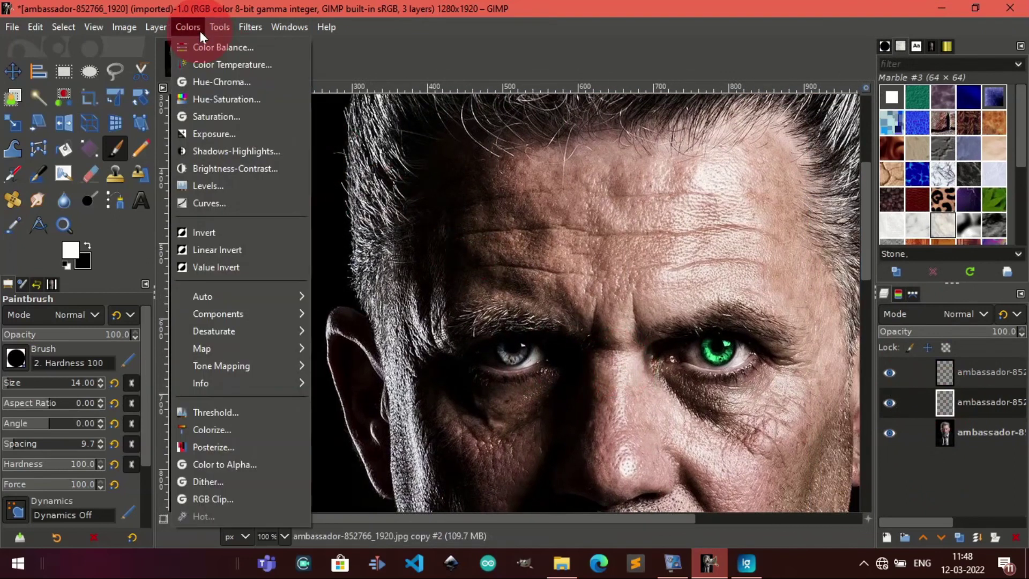
left_click(277, 430)
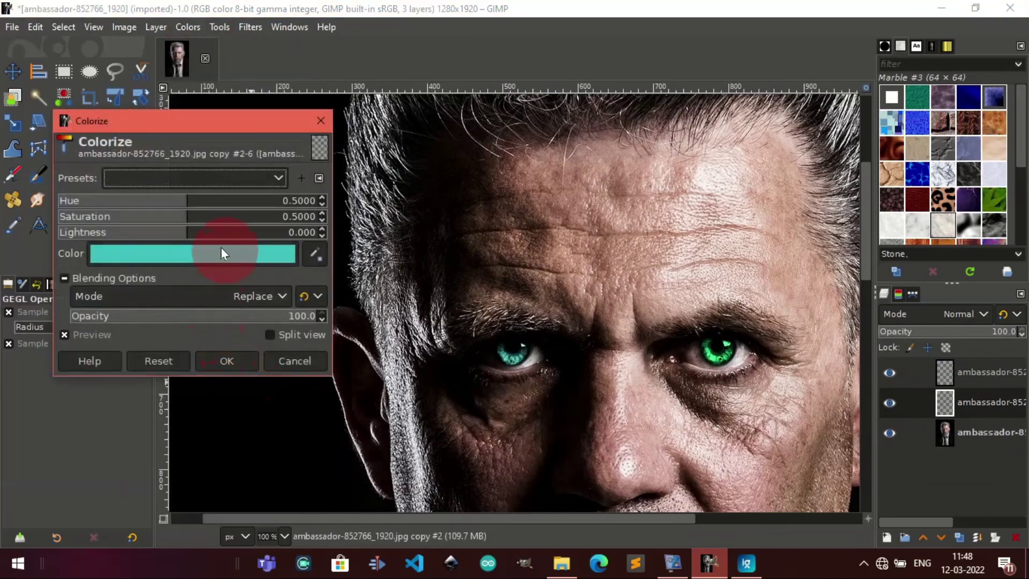
mouse_move(202, 200)
left_mouse_down()
mouse_move(296, 213)
mouse_move(314, 202)
left_mouse_up()
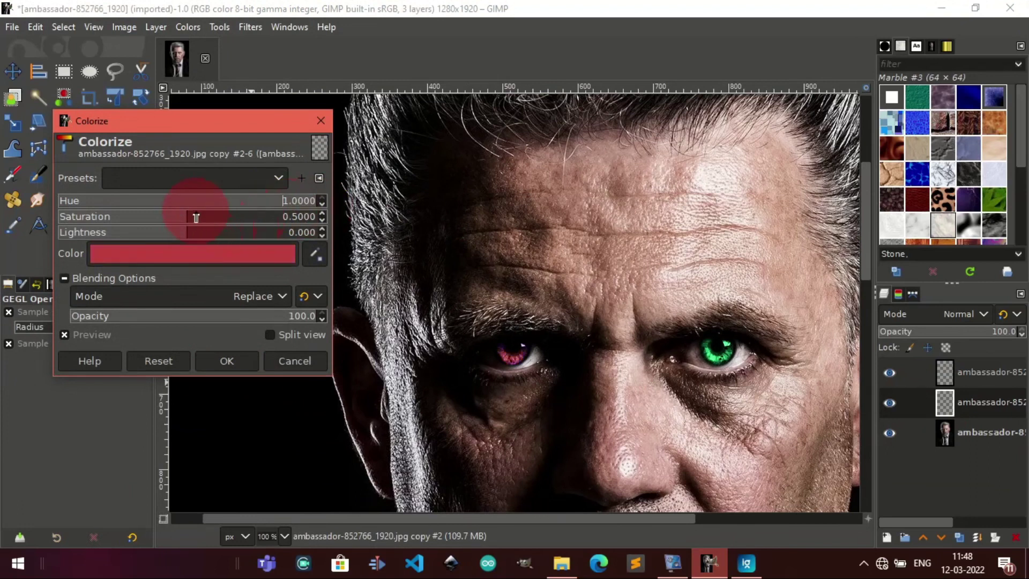
left_click_drag(197, 218, 336, 222)
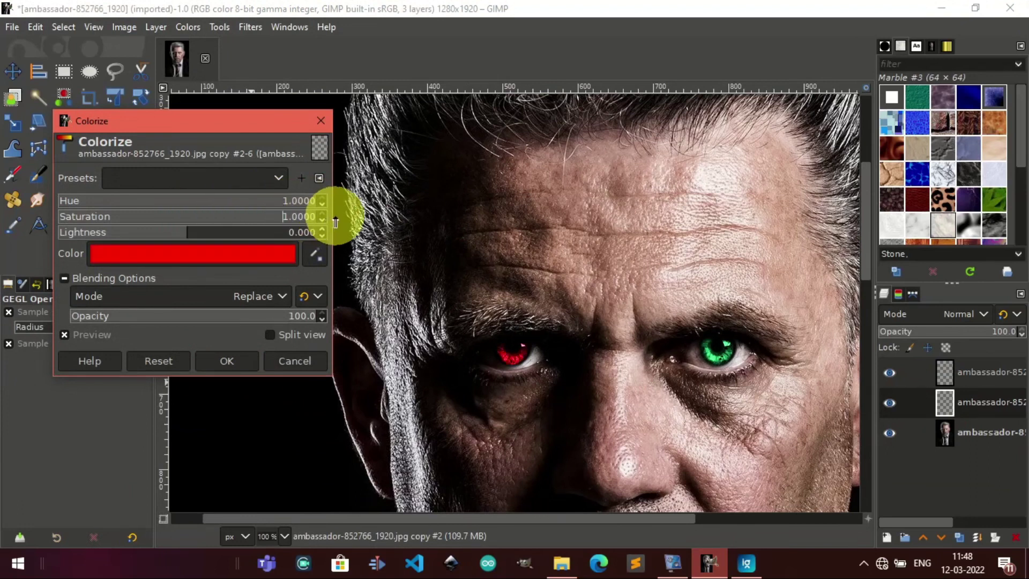
left_click_drag(230, 232, 209, 236)
left_click_drag(314, 232, 197, 245)
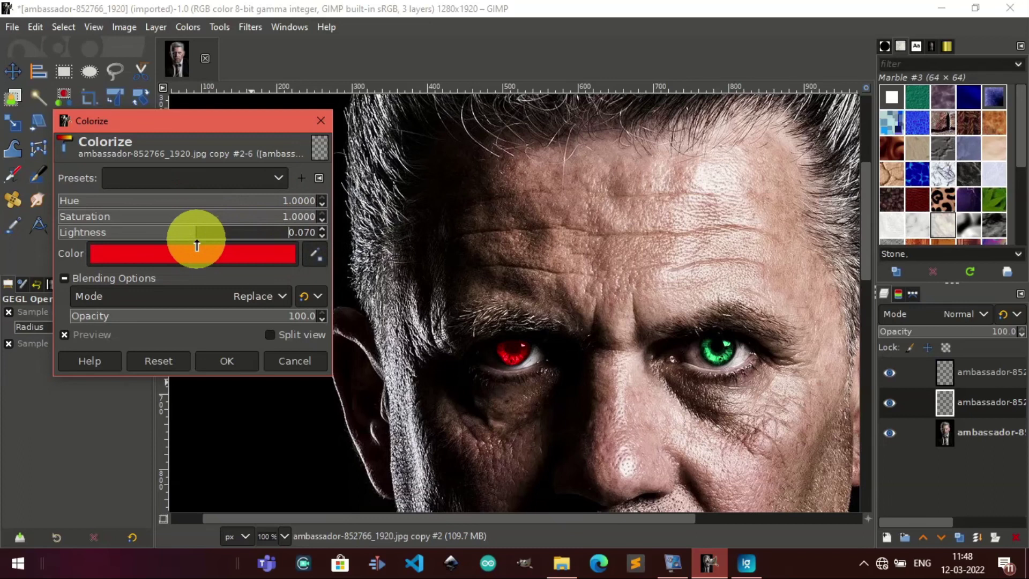
left_click_drag(197, 245, 185, 250)
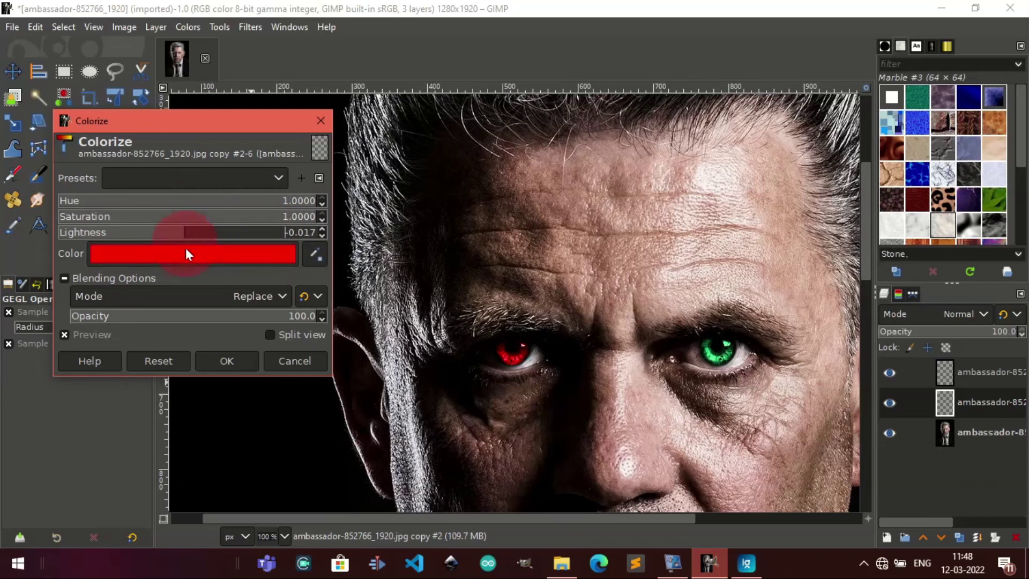
left_click(227, 359)
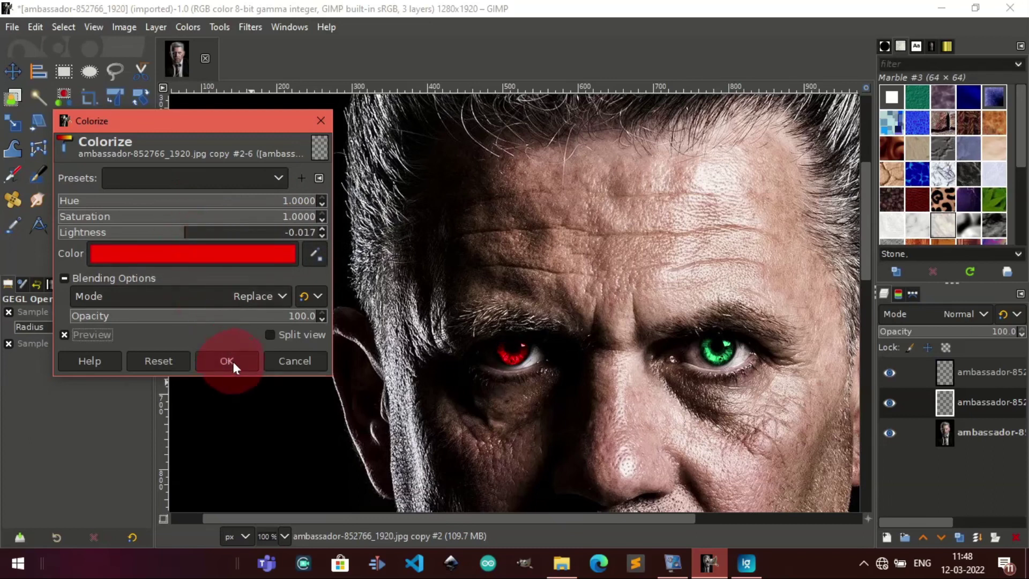
scroll(501, 368, "down", 1)
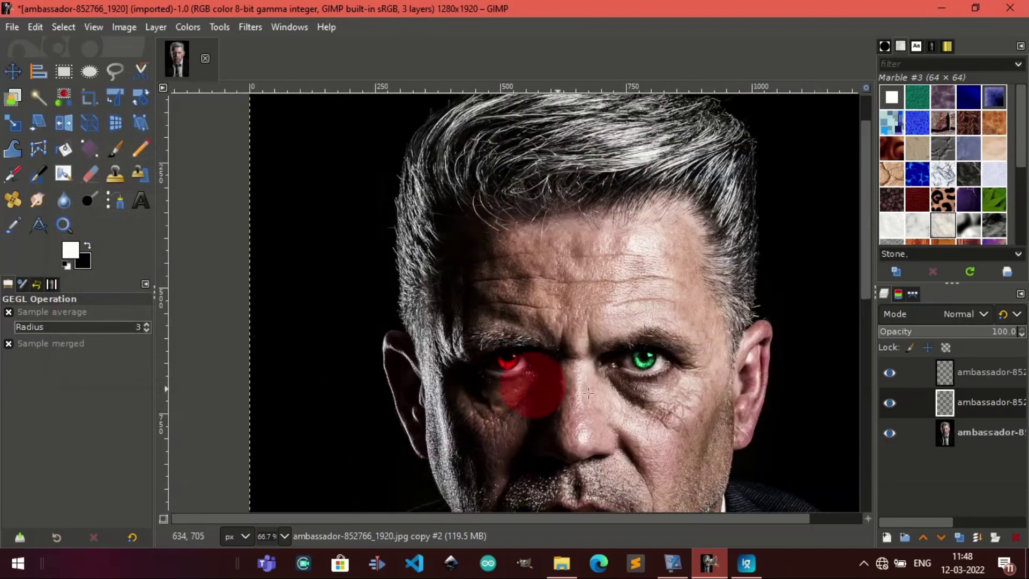
scroll(552, 343, "down", 2)
scroll(553, 343, "right", 3)
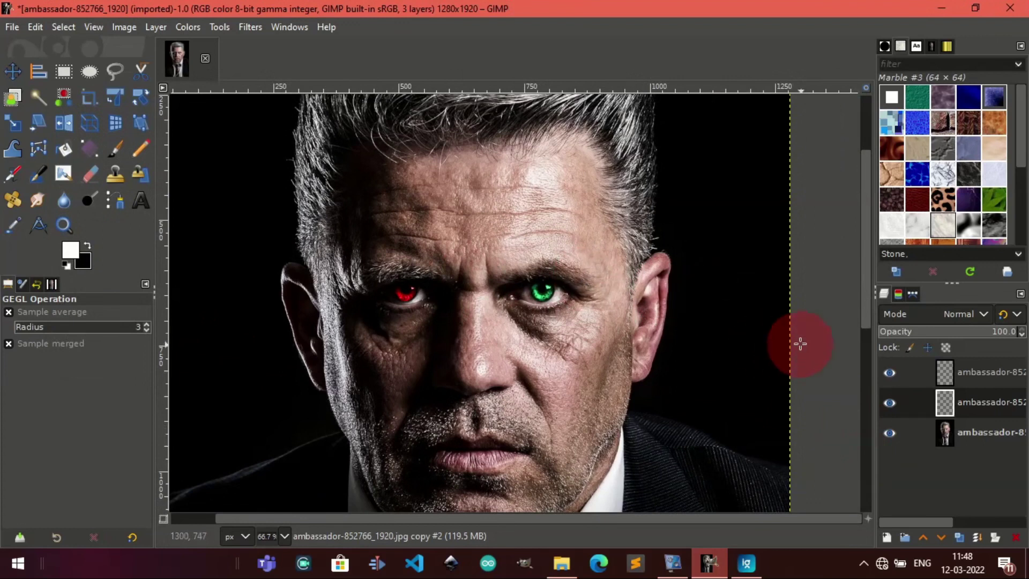
- Open the original photo in ImageGlass and position it beside the edited portrait in GIMP
left_click(746, 563)
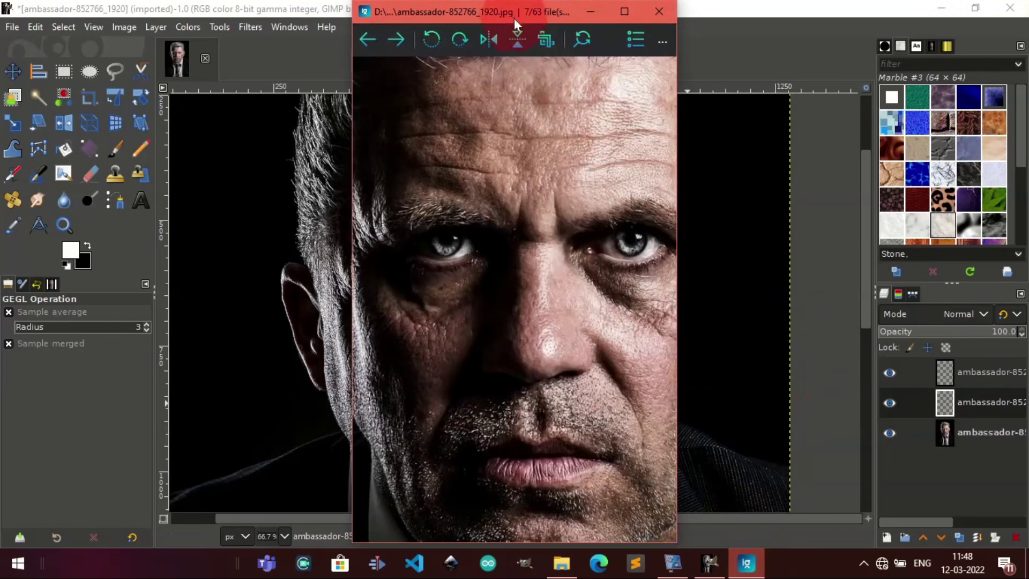
left_click_drag(514, 18, 781, 37)
left_click(548, 256)
left_click_drag(548, 256, 443, 252)
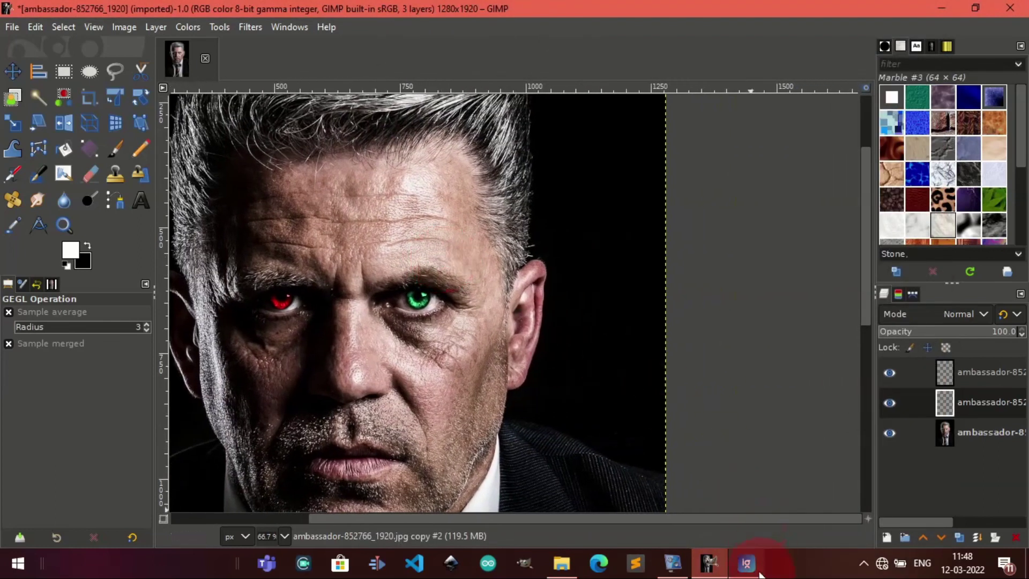
left_click(760, 574)
left_click_drag(751, 49, 637, 53)
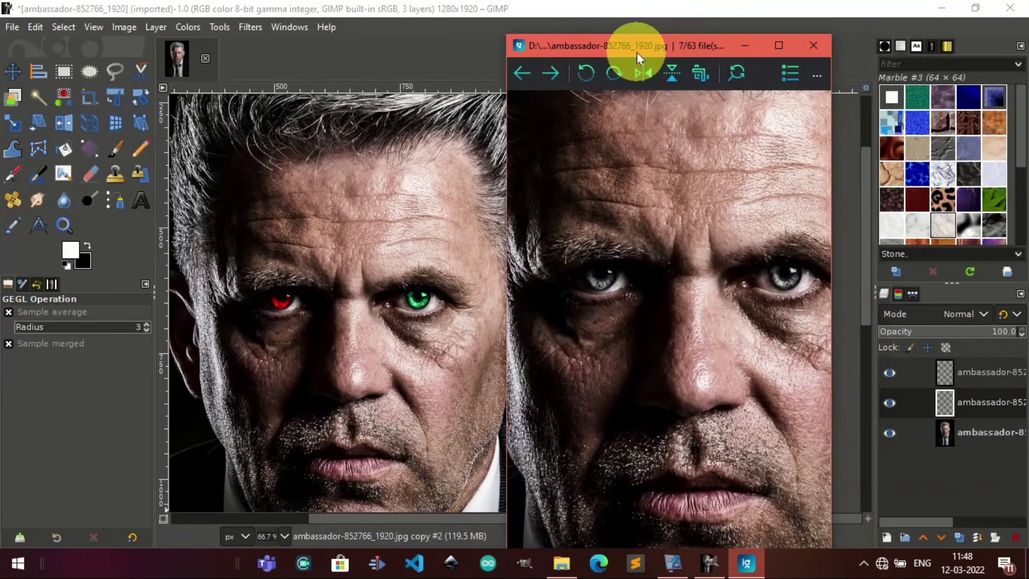